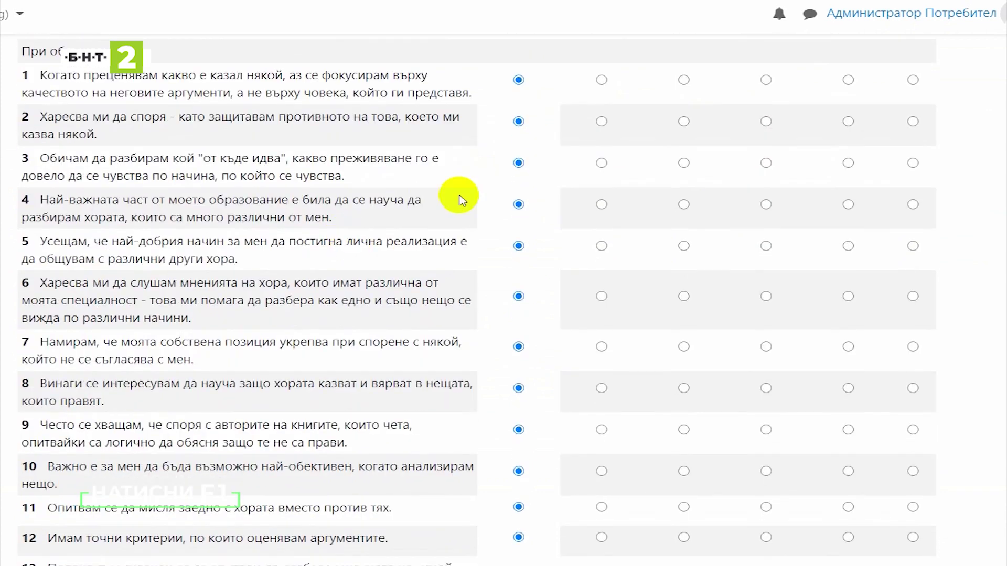
Answer survey statement 2 with the second rating option on the scale.
{"action": "left_click", "coordinate": [683, 122]}
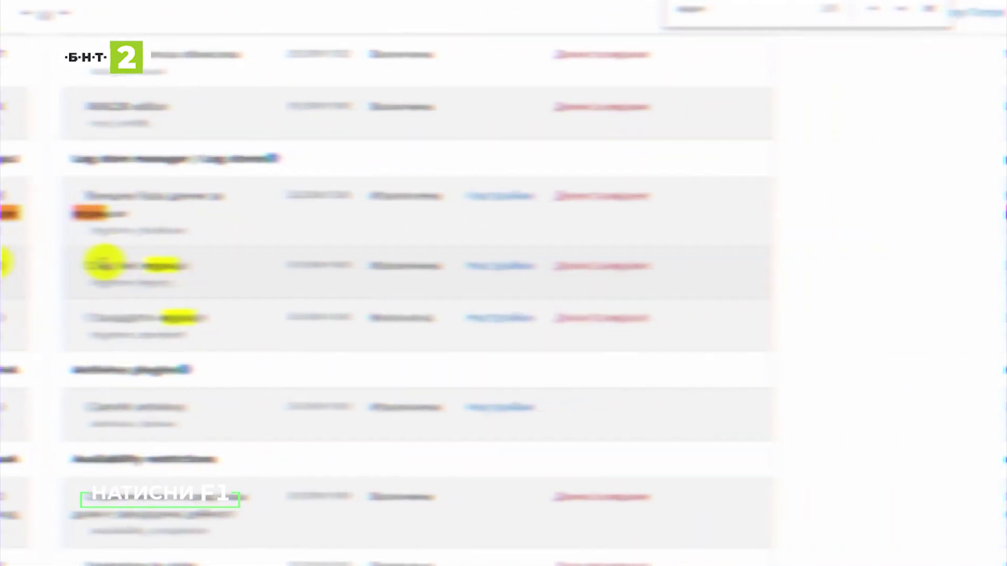
Open the settings of the Стандартен журнал plugin in the Log stores group.
{"action": "left_click_drag", "start_coordinate": [84, 265], "coordinate": [185, 266]}
{"action": "left_click_drag", "start_coordinate": [50, 318], "coordinate": [175, 317]}
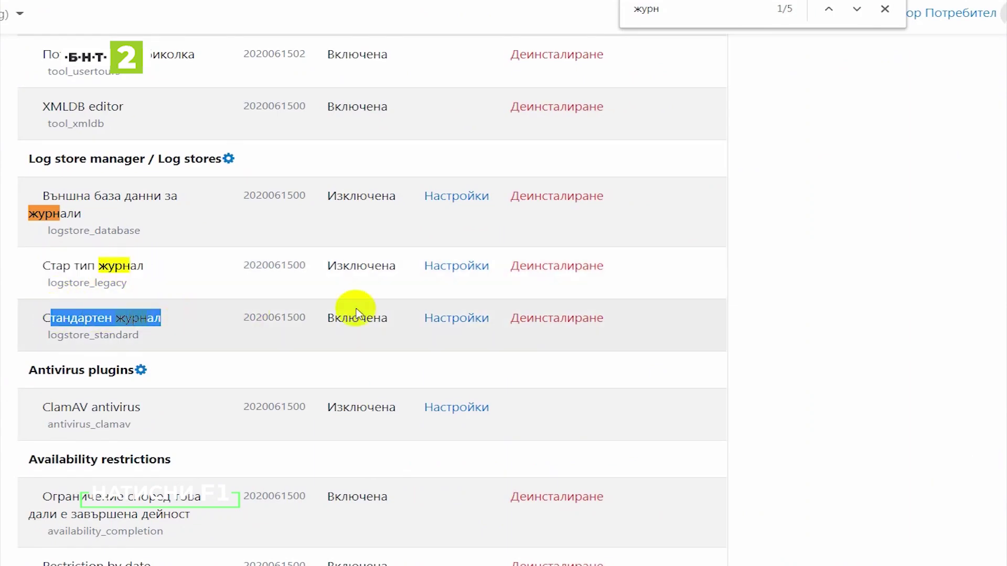
{"action": "left_click", "coordinate": [450, 318]}
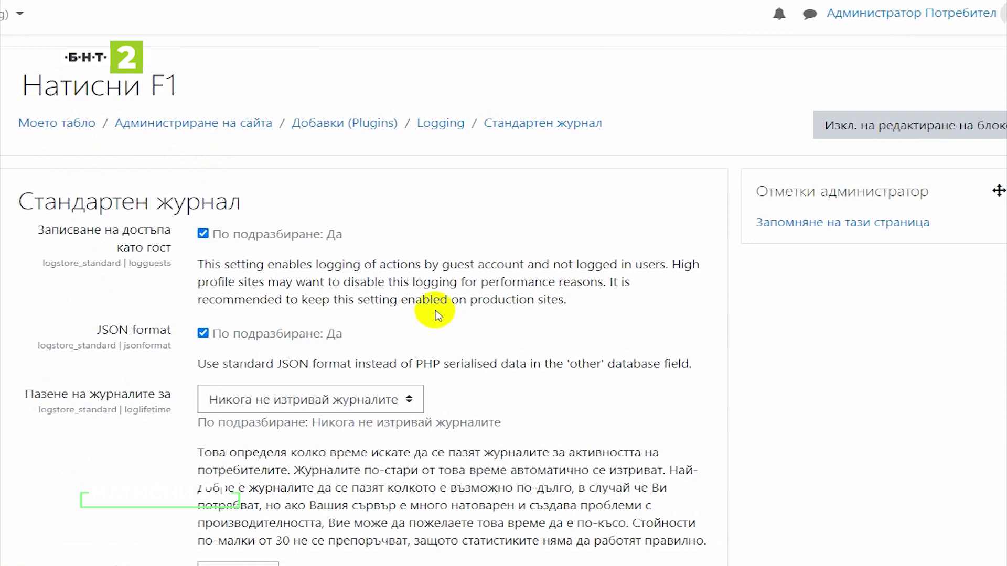
Check the available log retention periods under Пазене на журналите за without changing the setting.
{"action": "scroll", "coordinate": [438, 315], "scroll_direction": "down", "scroll_amount": 3}
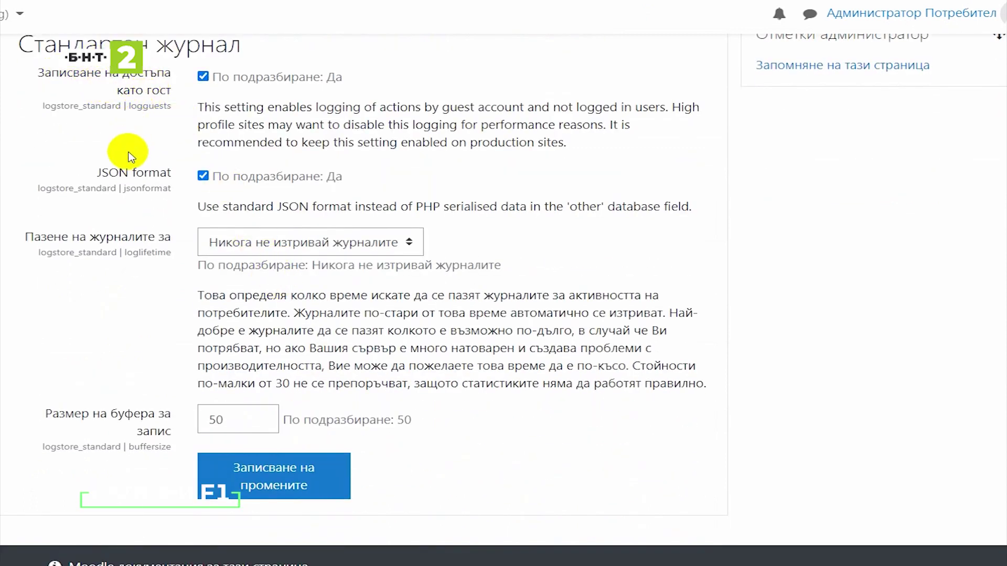
{"action": "left_click", "coordinate": [227, 244]}
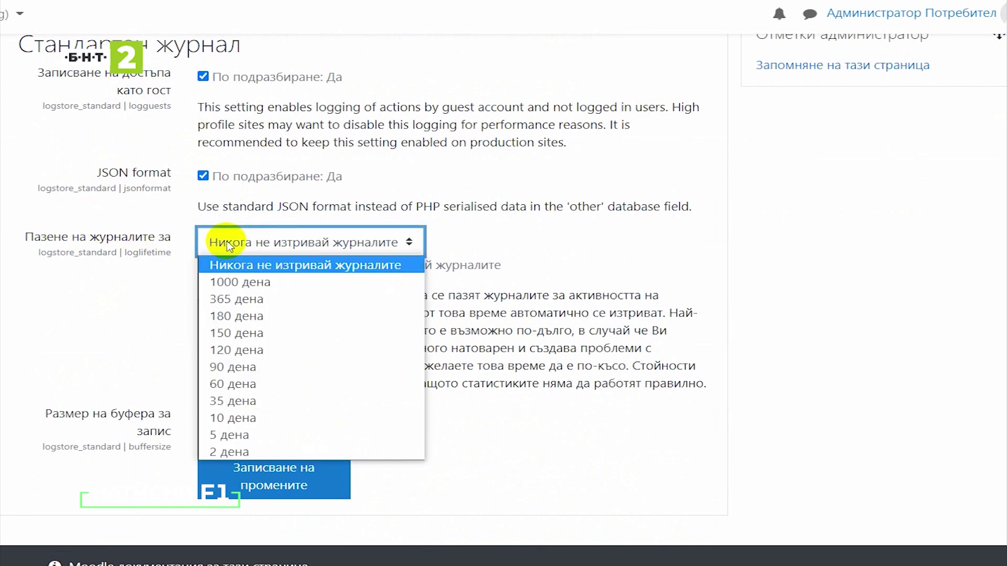
{"action": "left_click", "coordinate": [118, 328]}
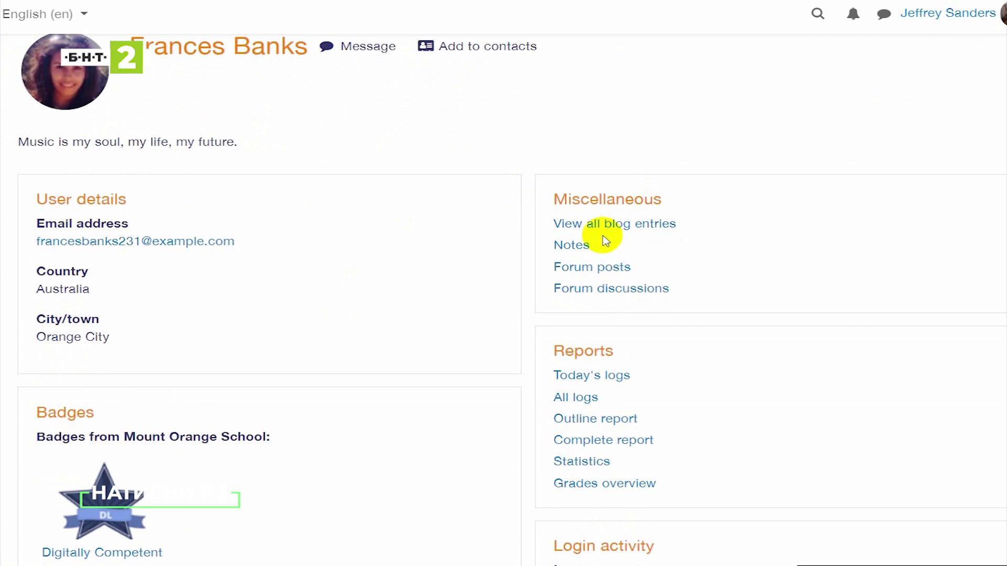
Open the All logs report from the student's profile and look through the hits chart and log entries.
{"action": "scroll", "coordinate": [493, 362], "scroll_direction": "down", "scroll_amount": 2}
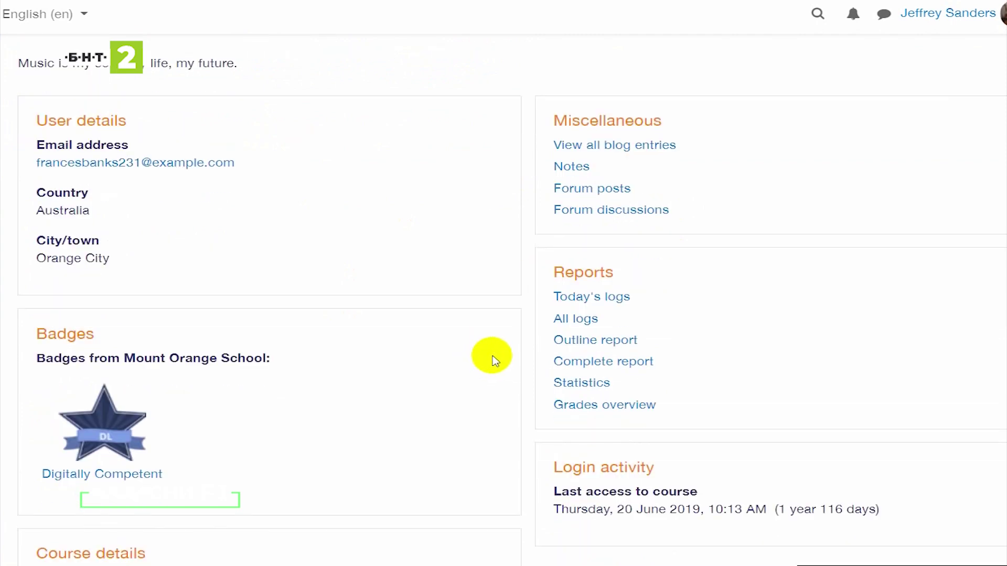
{"action": "left_click", "coordinate": [593, 325]}
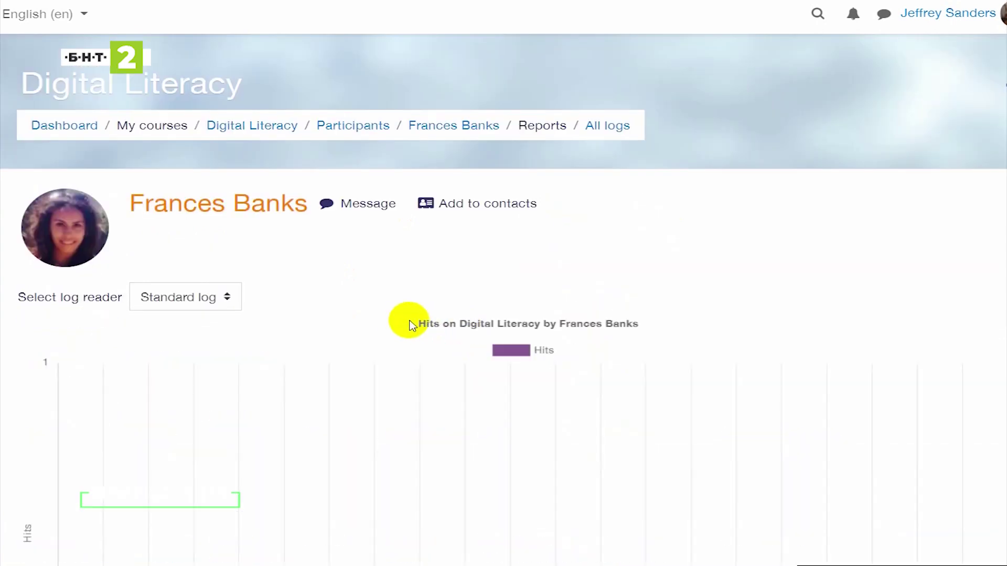
{"action": "scroll", "coordinate": [401, 323], "scroll_direction": "down", "scroll_amount": 7}
{"action": "scroll", "coordinate": [404, 325], "scroll_direction": "down", "scroll_amount": 5}
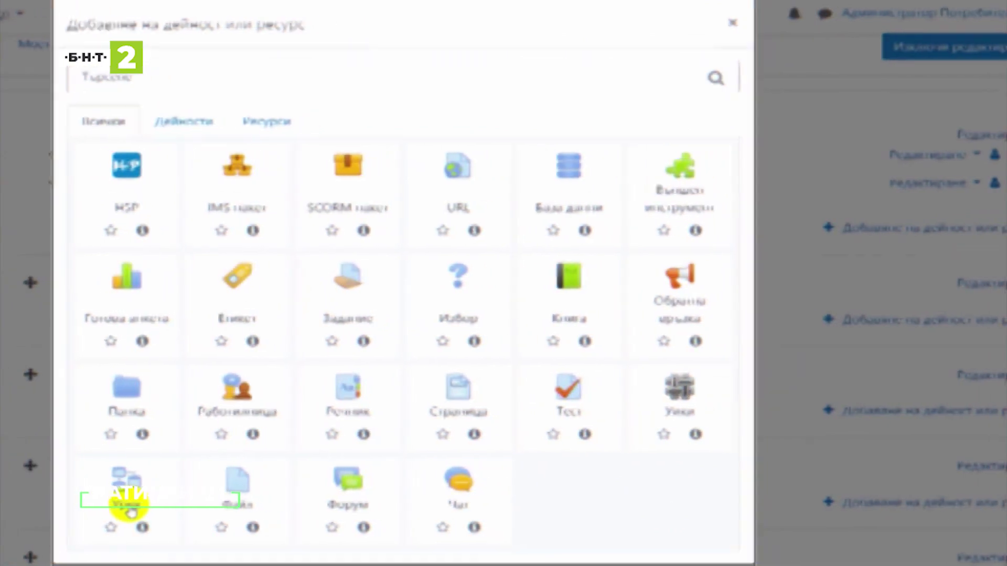
Add a new Урок activity to the course and enter its name, beginning with "Уро".
{"action": "left_click", "coordinate": [131, 511]}
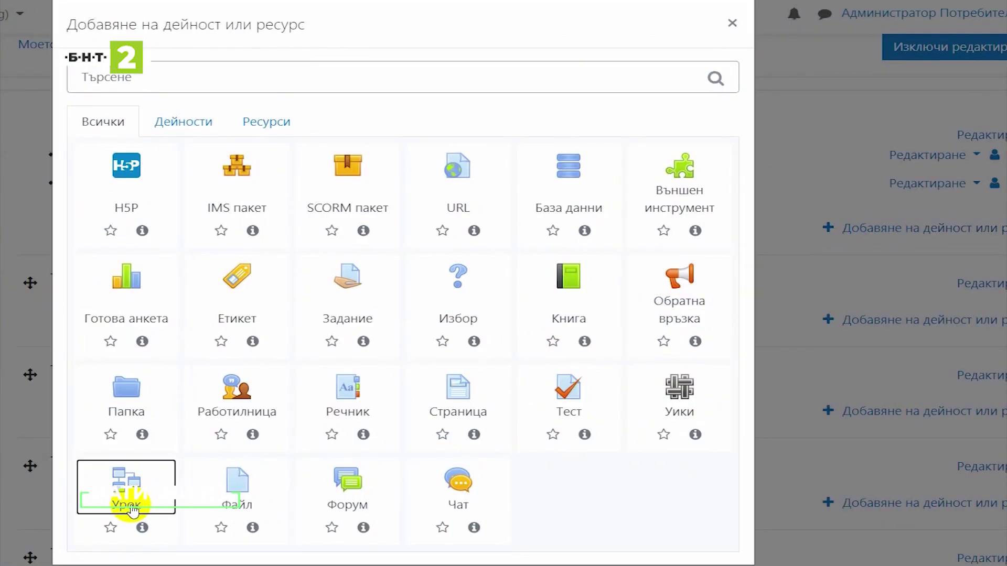
{"action": "left_click", "coordinate": [354, 277]}
{"action": "type", "text": "у"}
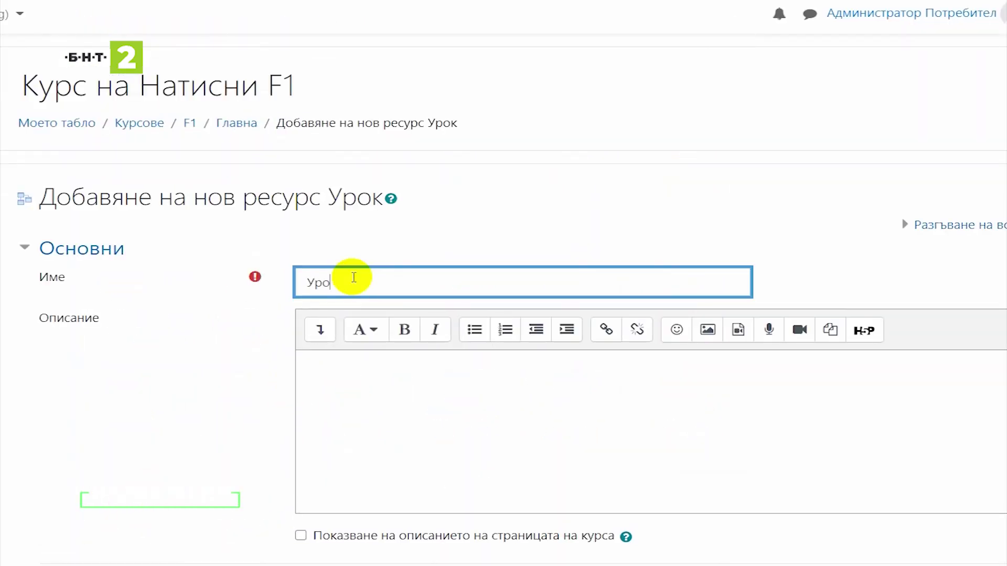
Enable showing the description on the course page and expand the lesson's Външен вид and Достъпност settings.
{"action": "scroll", "coordinate": [254, 292], "scroll_direction": "down", "scroll_amount": 6}
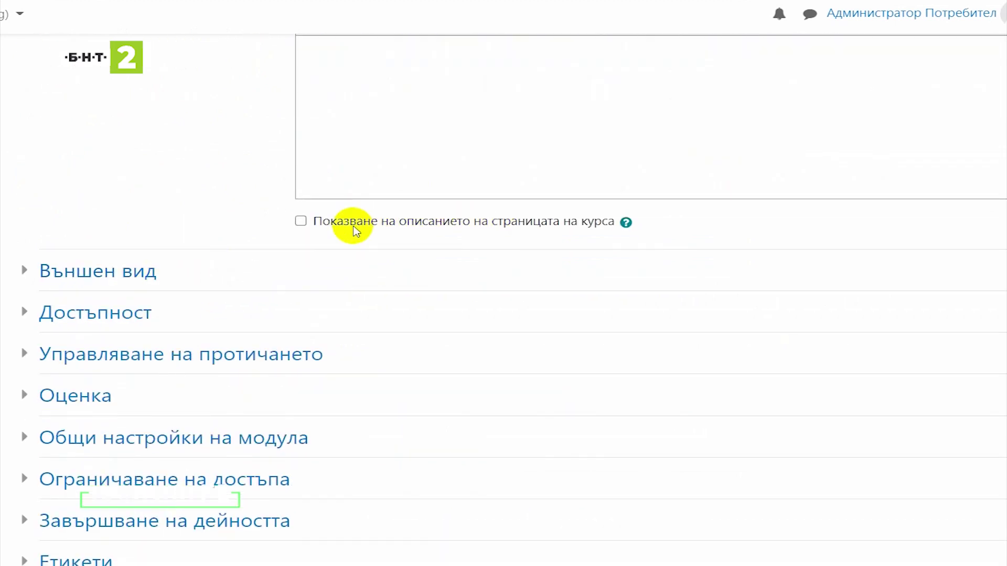
{"action": "left_click", "coordinate": [301, 221]}
{"action": "left_click", "coordinate": [198, 268]}
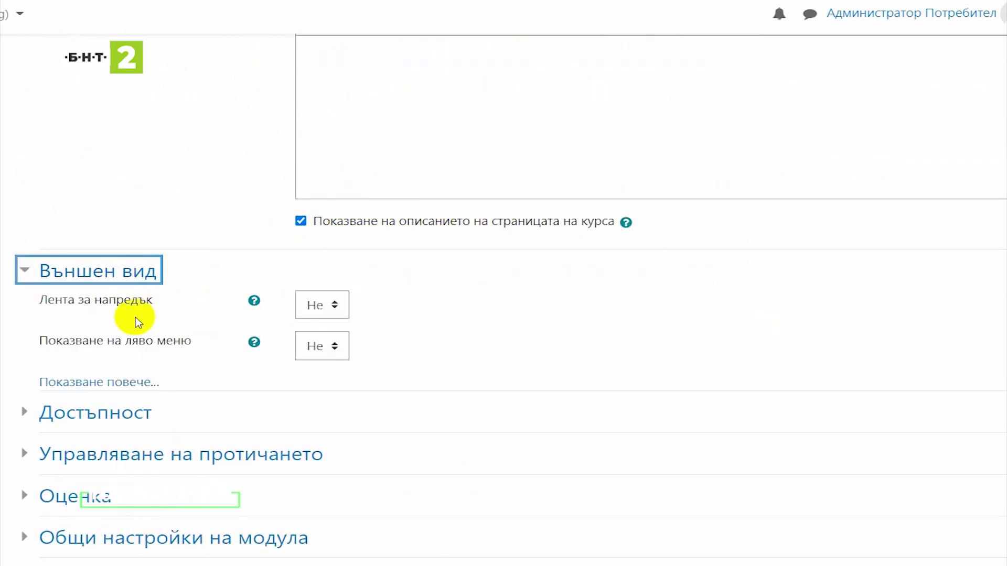
{"action": "scroll", "coordinate": [45, 278], "scroll_direction": "down", "scroll_amount": 3}
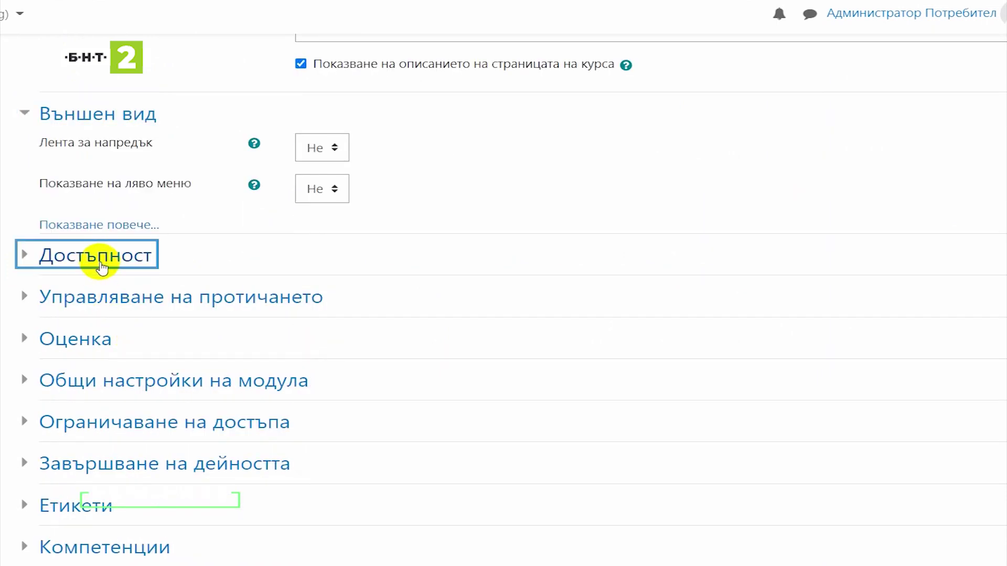
{"action": "left_click", "coordinate": [49, 259]}
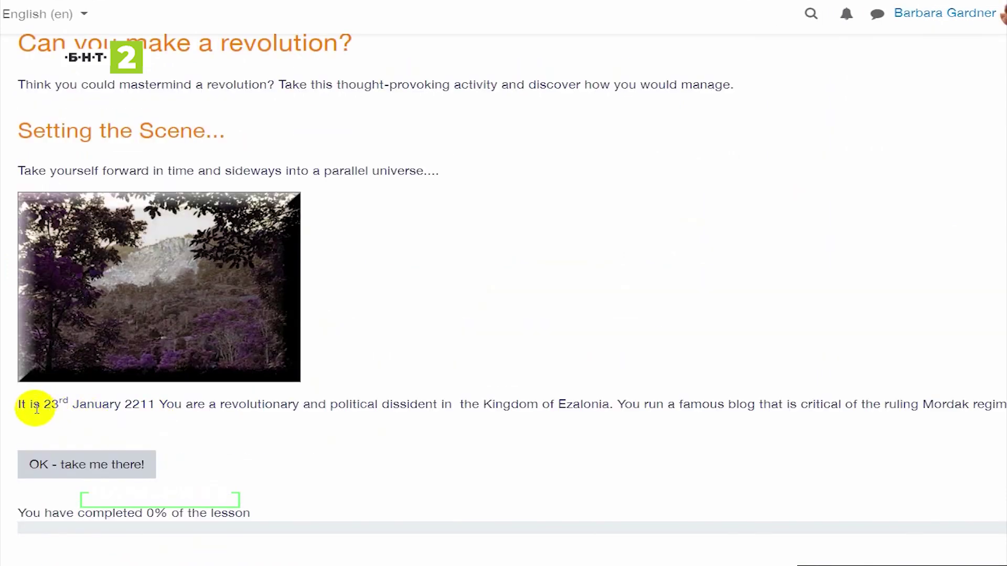
Start the "Can you make a revolution?" lesson and choose the answer to go and join your friends immediately.
{"action": "left_click", "coordinate": [67, 466]}
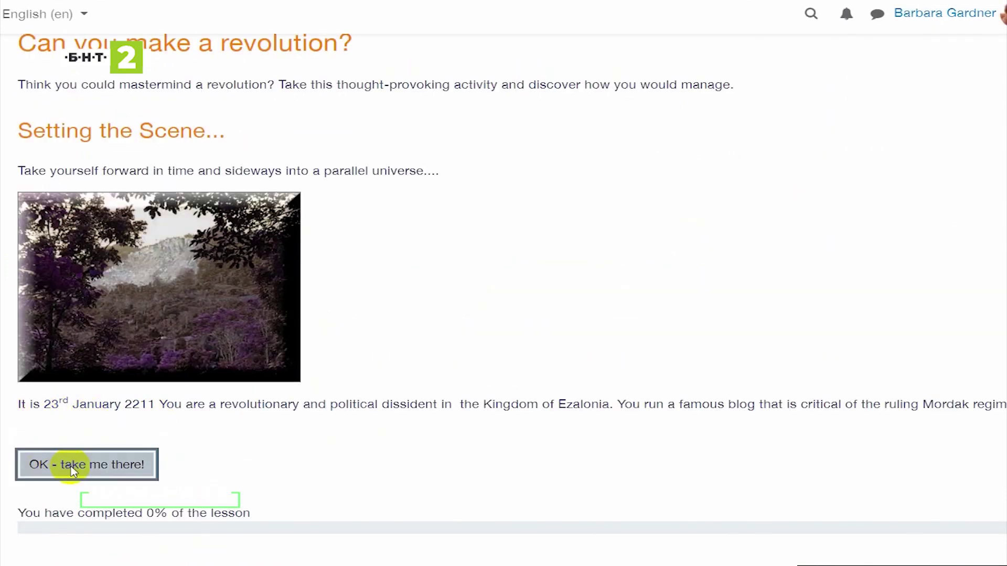
{"action": "scroll", "coordinate": [370, 350], "scroll_direction": "down", "scroll_amount": 5}
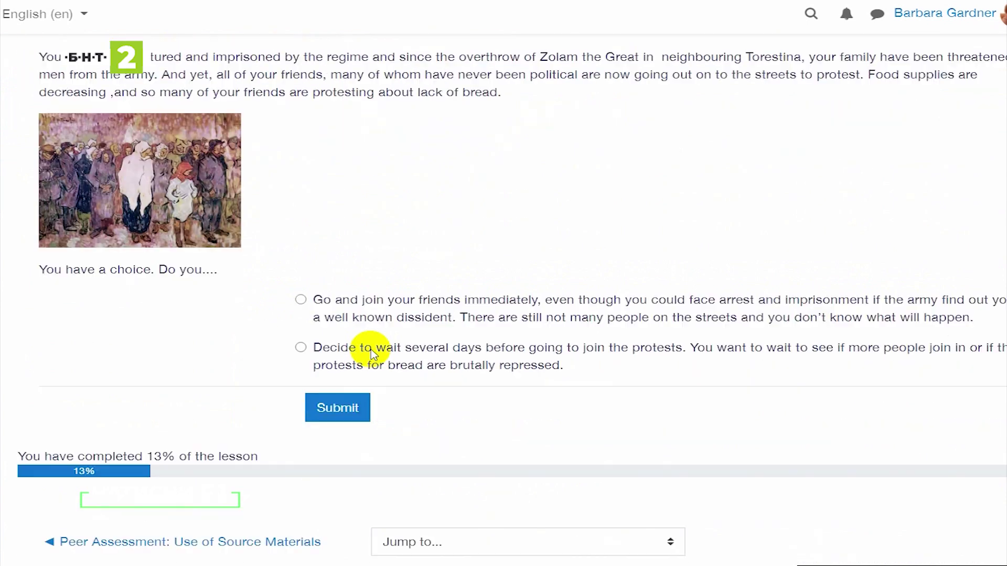
{"action": "left_click", "coordinate": [307, 300]}
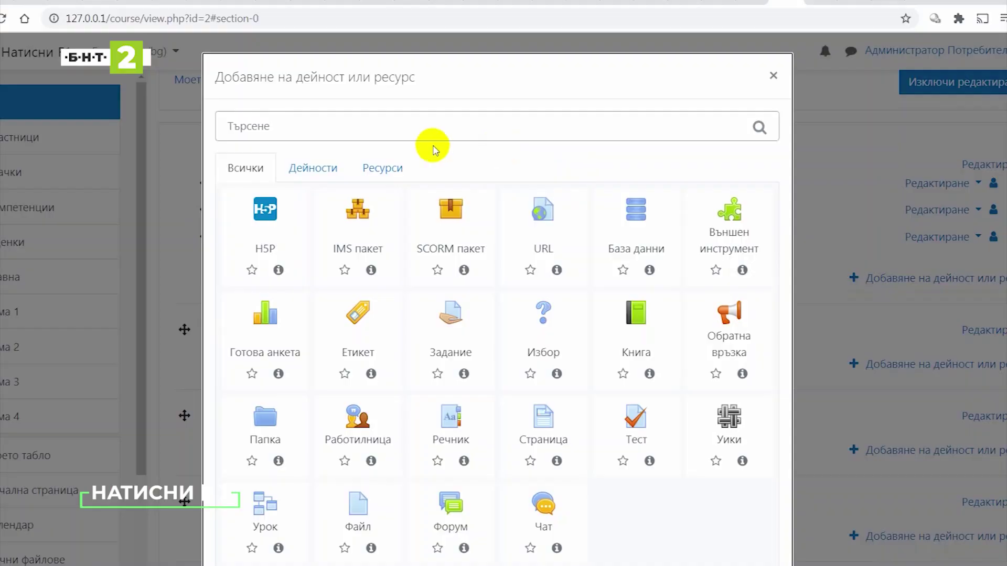
Start adding a new Работилница activity to the course.
{"action": "left_click", "coordinate": [398, 175]}
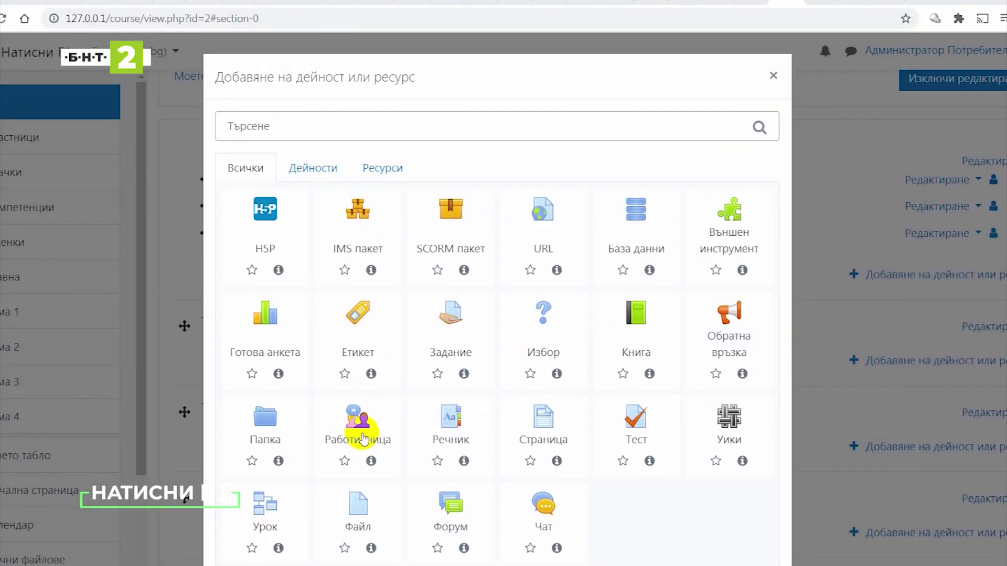
{"action": "left_click", "coordinate": [363, 437]}
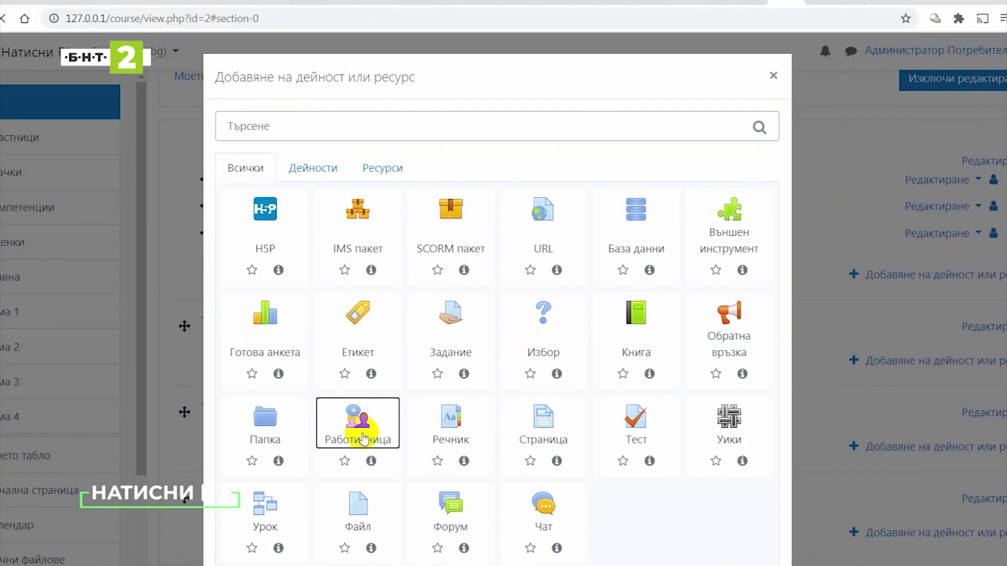
{"action": "scroll", "coordinate": [332, 380], "scroll_direction": "down", "scroll_amount": 3}
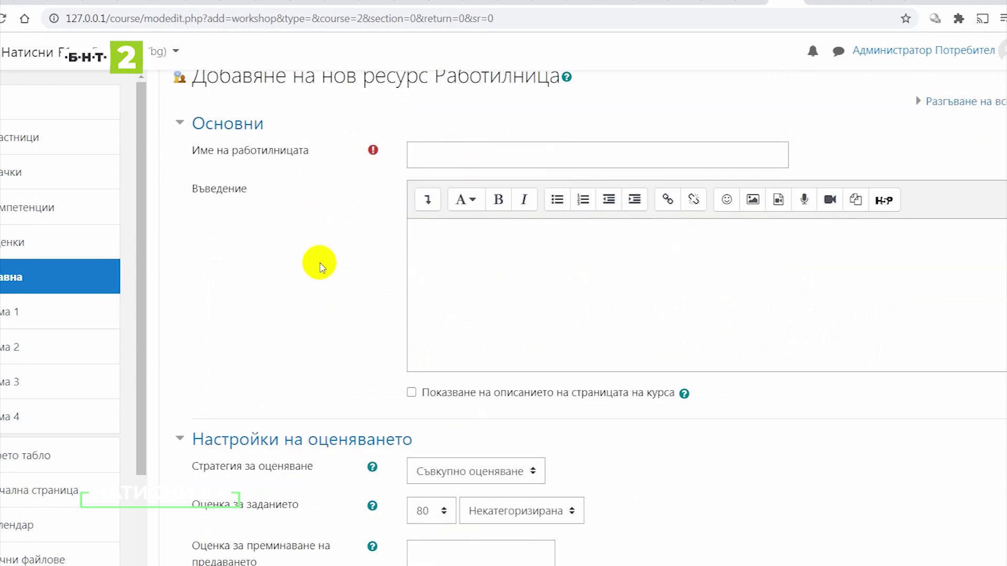
Set the workshop's Стратегия за оценяване to Брой грешки and check the category choices for the submission grade.
{"action": "scroll", "coordinate": [314, 265], "scroll_direction": "down", "scroll_amount": 4}
{"action": "left_click", "coordinate": [495, 254]}
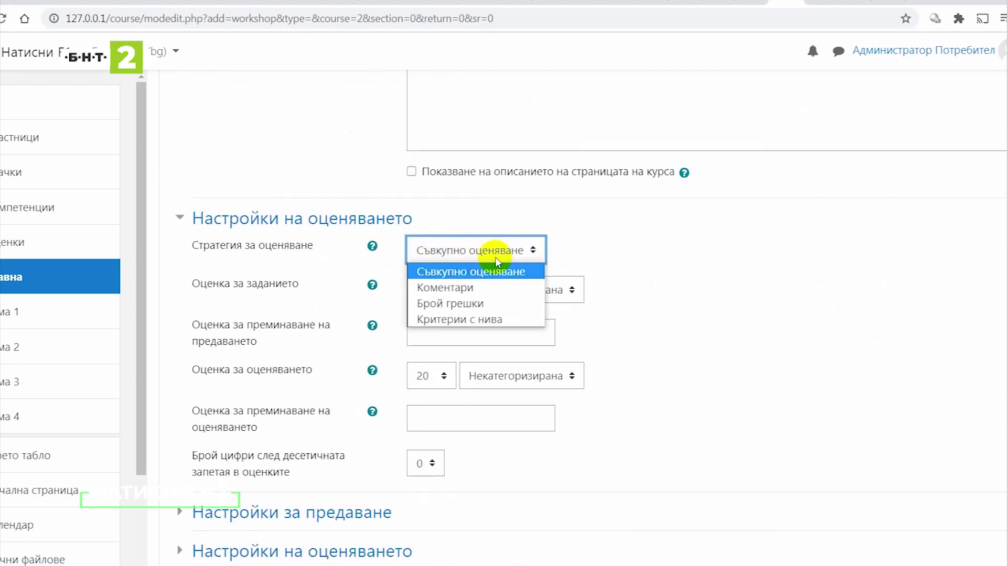
{"action": "left_click", "coordinate": [464, 304]}
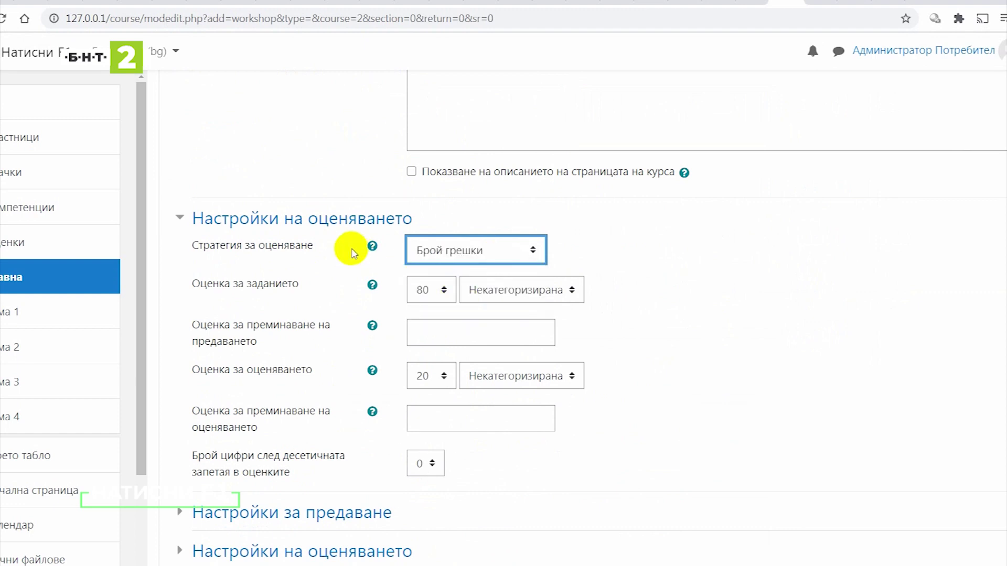
{"action": "scroll", "coordinate": [352, 254], "scroll_direction": "down", "scroll_amount": 1}
{"action": "left_click", "coordinate": [529, 216]}
{"action": "left_click", "coordinate": [662, 258]}
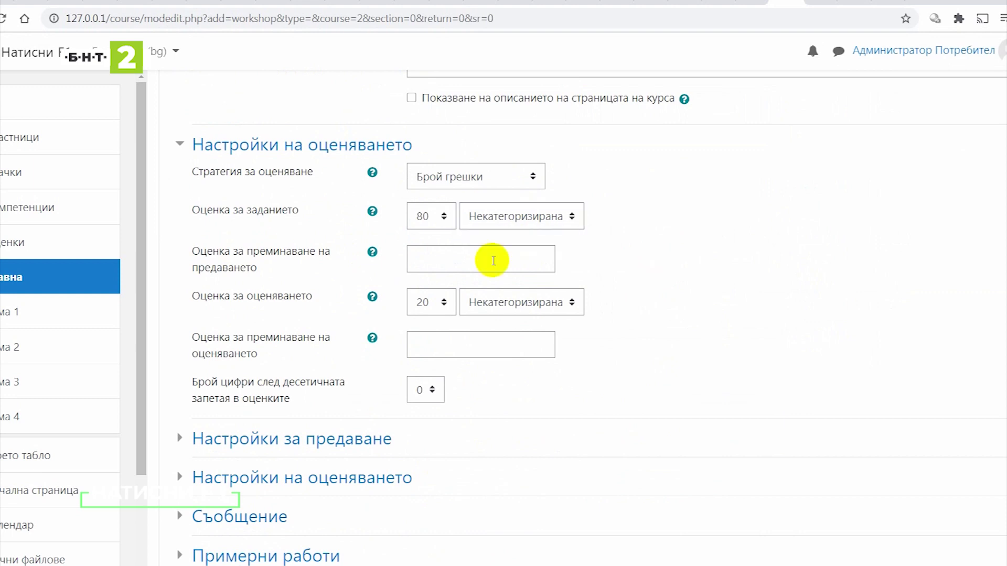
Expand Настройки за предаване and make both text entry and file attachment required for submissions.
{"action": "scroll", "coordinate": [252, 266], "scroll_direction": "down", "scroll_amount": 2}
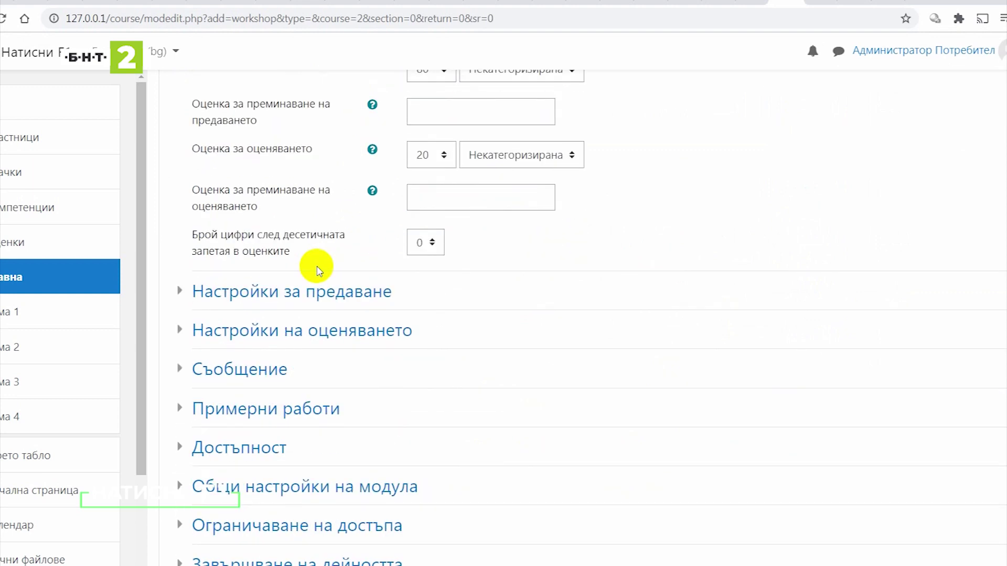
{"action": "left_click", "coordinate": [273, 289]}
{"action": "scroll", "coordinate": [479, 258], "scroll_direction": "down", "scroll_amount": 3}
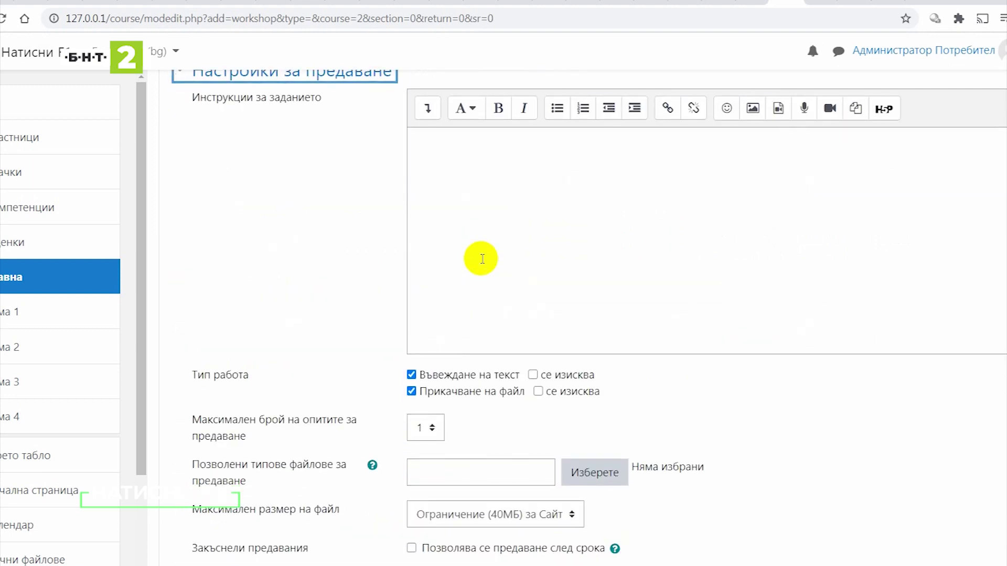
{"action": "left_click", "coordinate": [538, 392]}
{"action": "scroll", "coordinate": [340, 361], "scroll_direction": "down", "scroll_amount": 2}
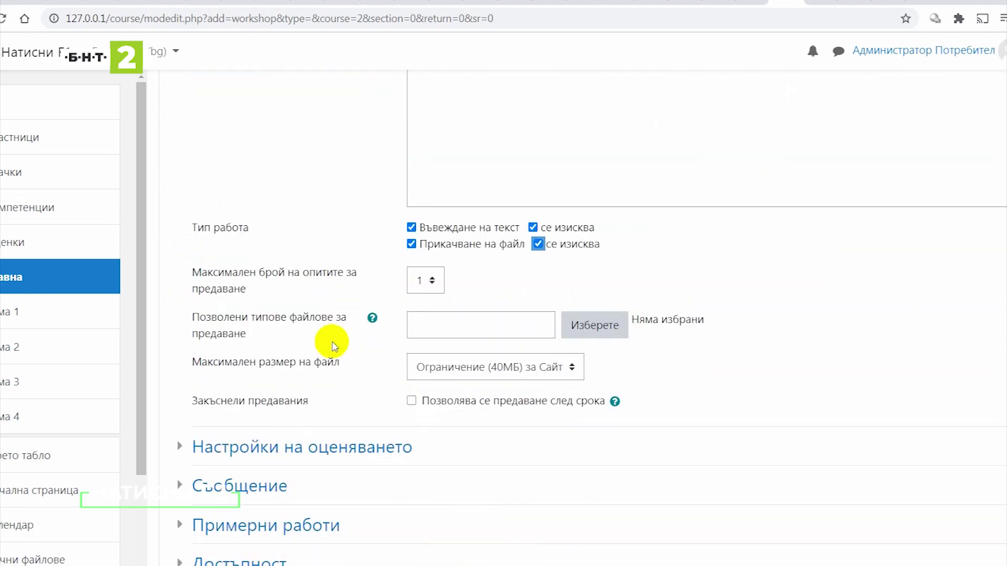
Expand the second Настройки на оценяването section and allow students to assess their own work.
{"action": "scroll", "coordinate": [332, 346], "scroll_direction": "down", "scroll_amount": 3}
{"action": "left_click", "coordinate": [237, 226]}
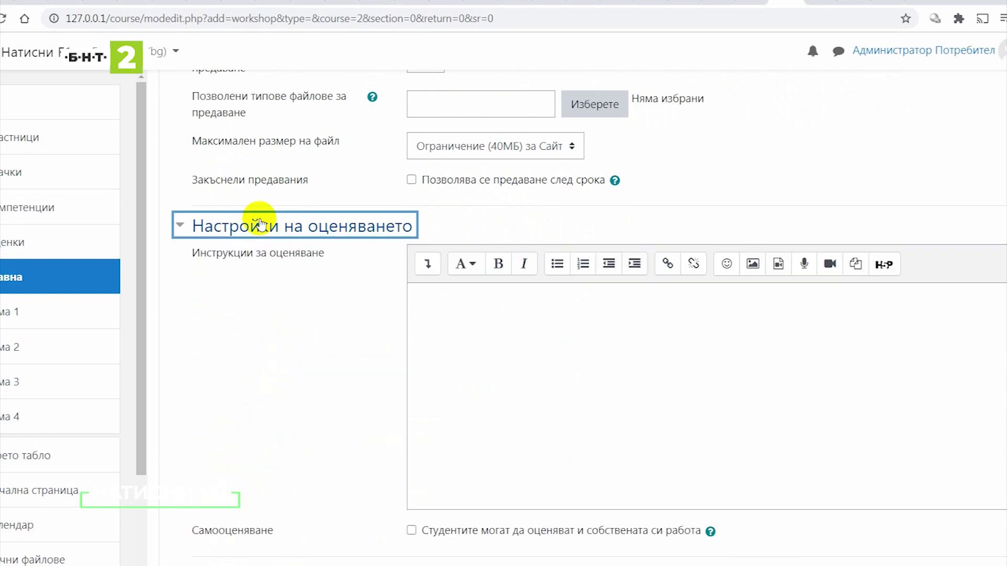
{"action": "scroll", "coordinate": [280, 303], "scroll_direction": "down", "scroll_amount": 2}
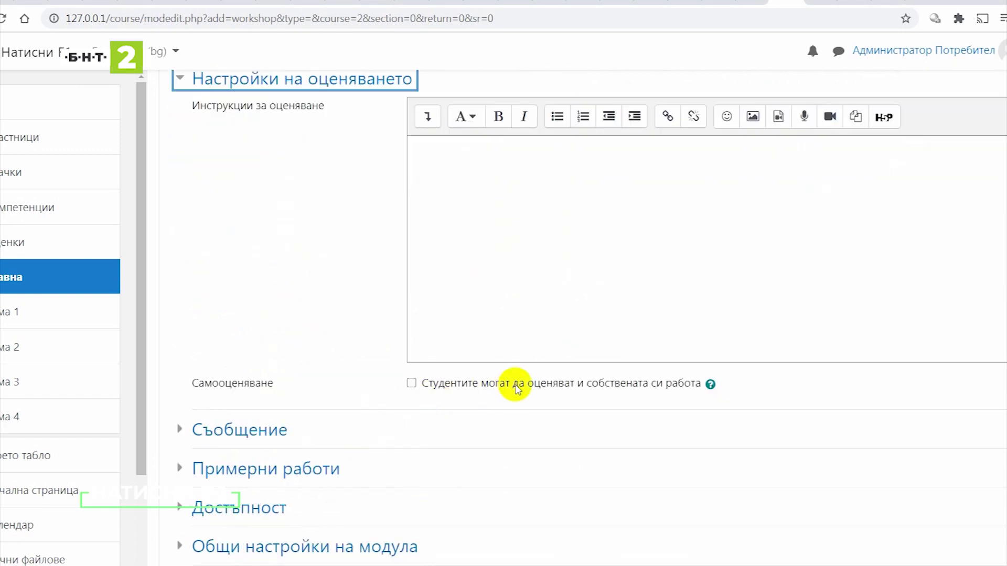
{"action": "left_click", "coordinate": [518, 387]}
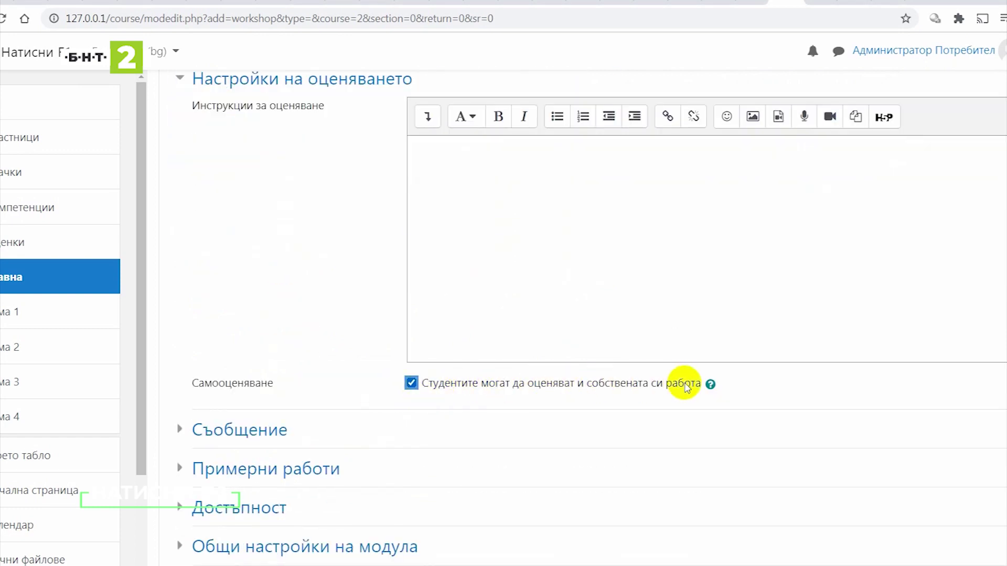
Expand the workshop's Съобщение section and review its feedback and conclusion settings.
{"action": "scroll", "coordinate": [336, 370], "scroll_direction": "down", "scroll_amount": 1}
{"action": "left_click", "coordinate": [262, 355]}
{"action": "scroll", "coordinate": [314, 359], "scroll_direction": "down", "scroll_amount": 3}
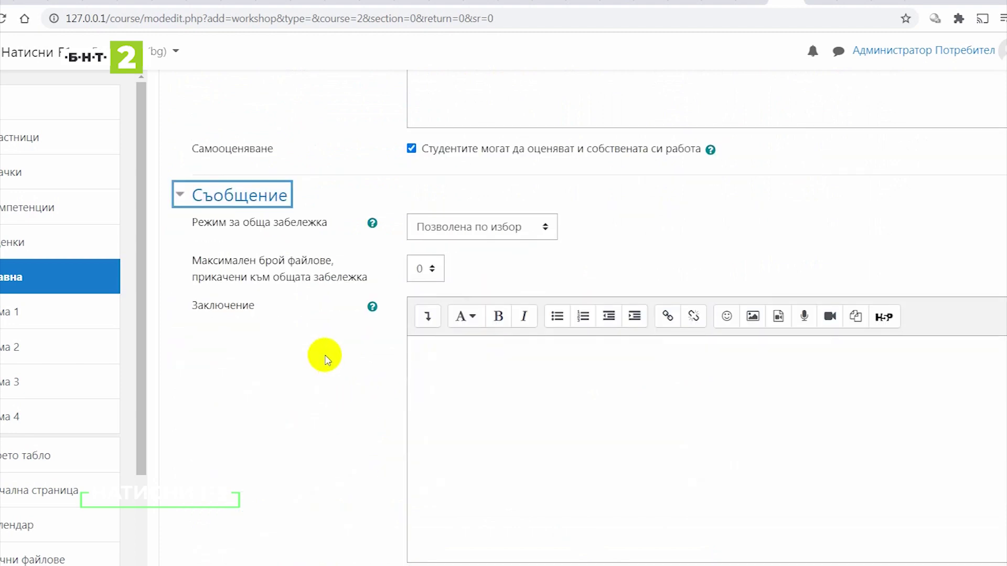
{"action": "scroll", "coordinate": [325, 357], "scroll_direction": "down", "scroll_amount": 4}
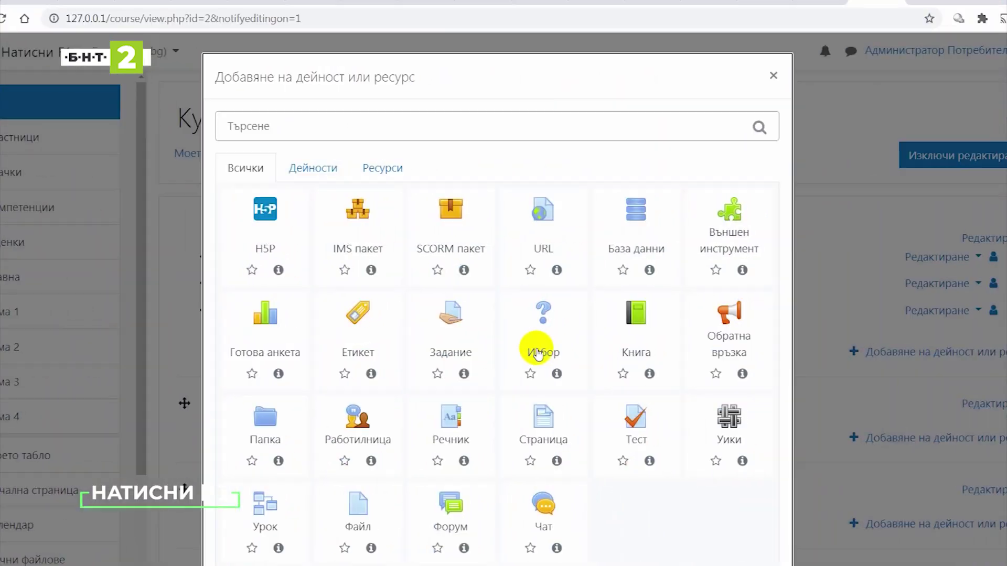
Read the description of the Обратна връзка activity, return to the activity list and open the description of Избор.
{"action": "left_click", "coordinate": [741, 376]}
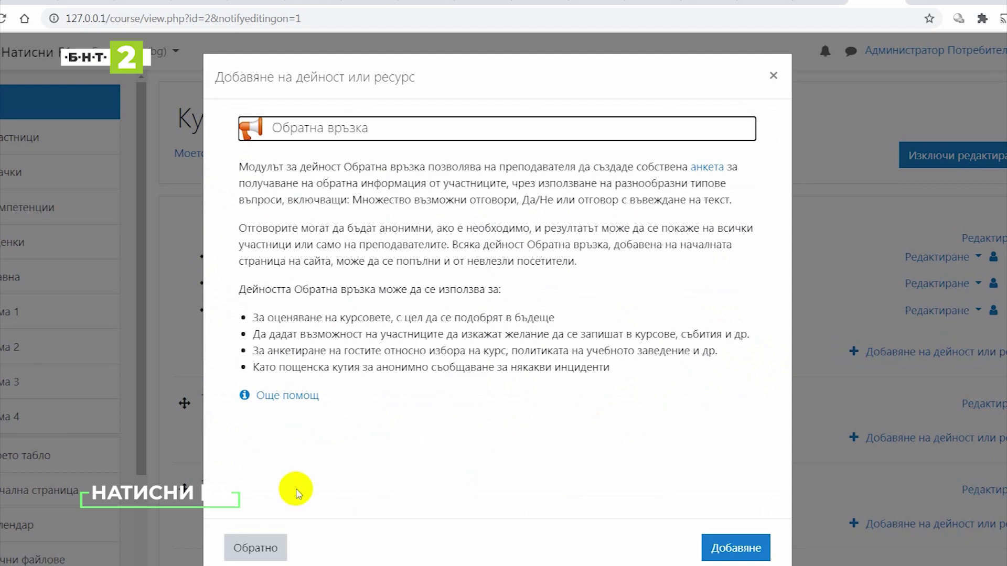
{"action": "left_click", "coordinate": [251, 543]}
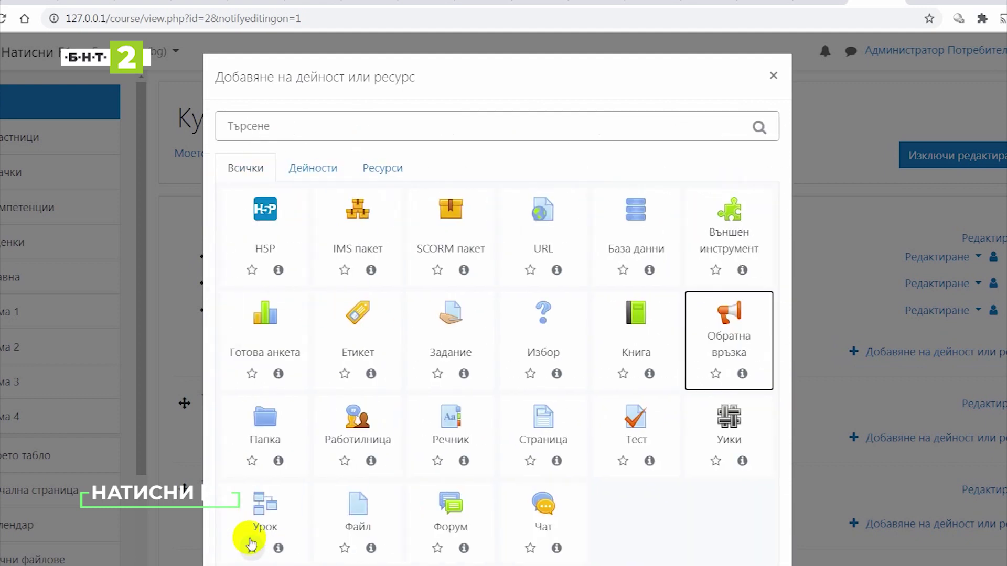
{"action": "left_click", "coordinate": [556, 375]}
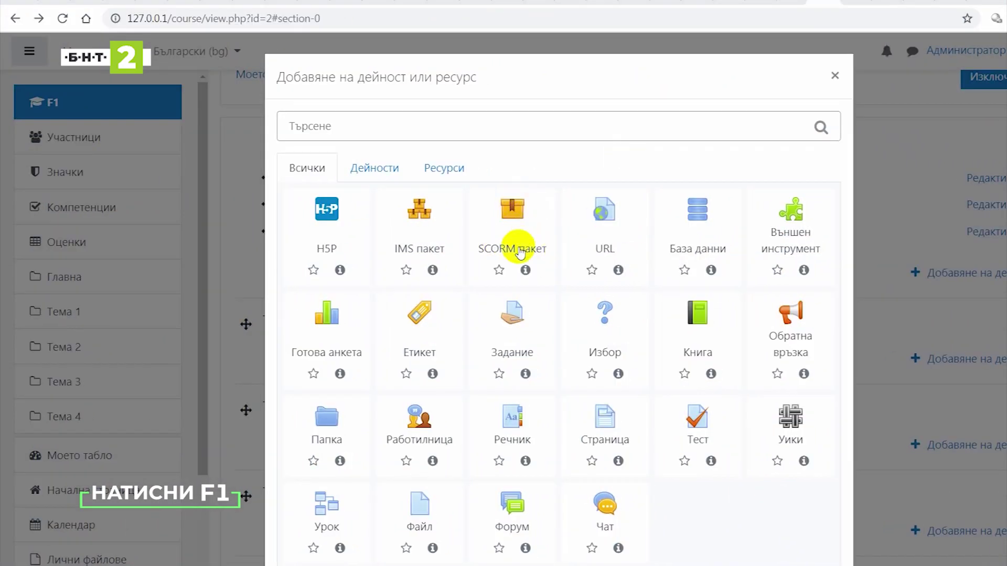
Start adding a new SCORM пакет resource and add test.xml from the footage folder as its package file.
{"action": "left_click", "coordinate": [517, 241]}
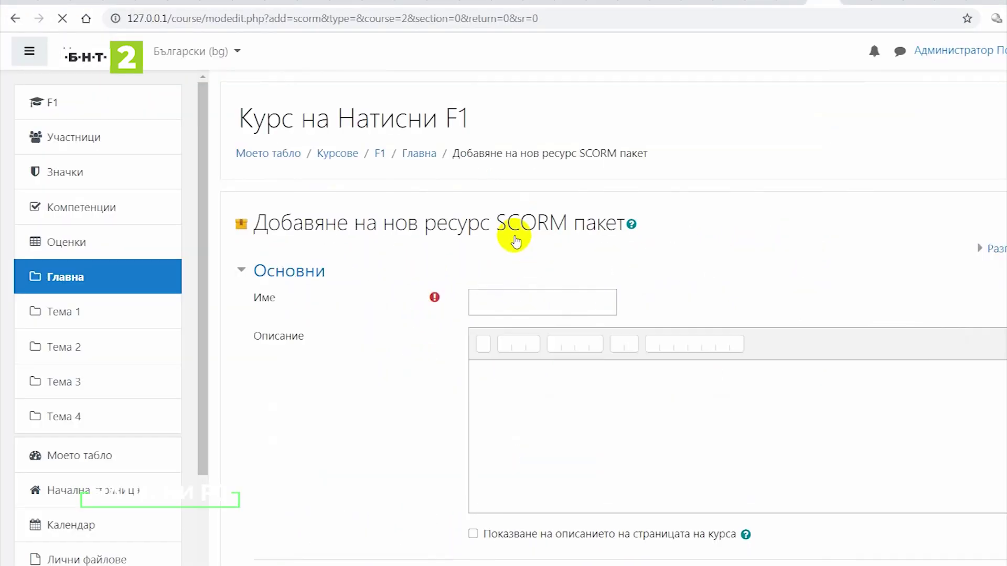
{"action": "scroll", "coordinate": [384, 294], "scroll_direction": "down", "scroll_amount": 3}
{"action": "scroll", "coordinate": [385, 297], "scroll_direction": "down", "scroll_amount": 5}
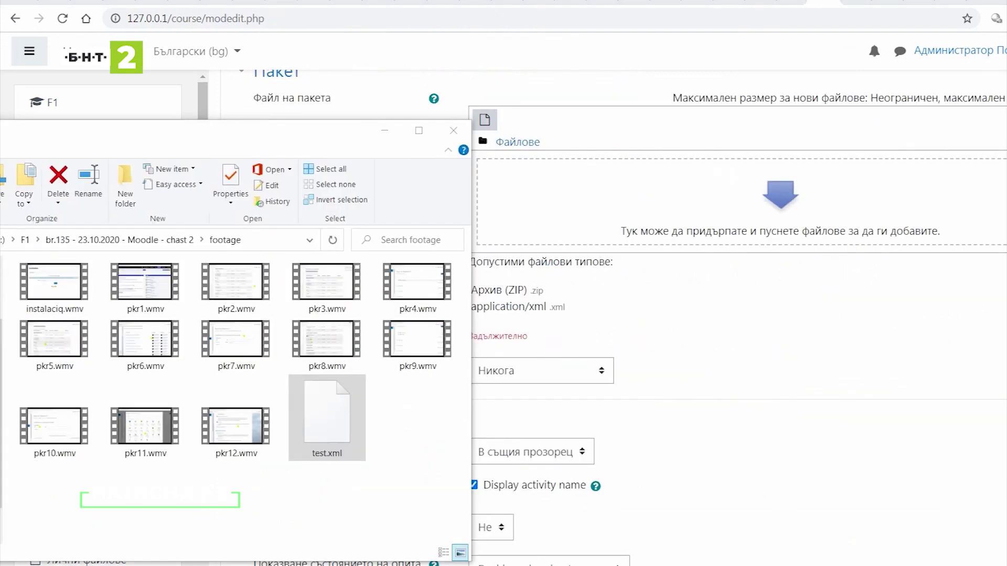
{"action": "left_click", "coordinate": [336, 415]}
{"action": "left_click_drag", "start_coordinate": [336, 416], "coordinate": [668, 218]}
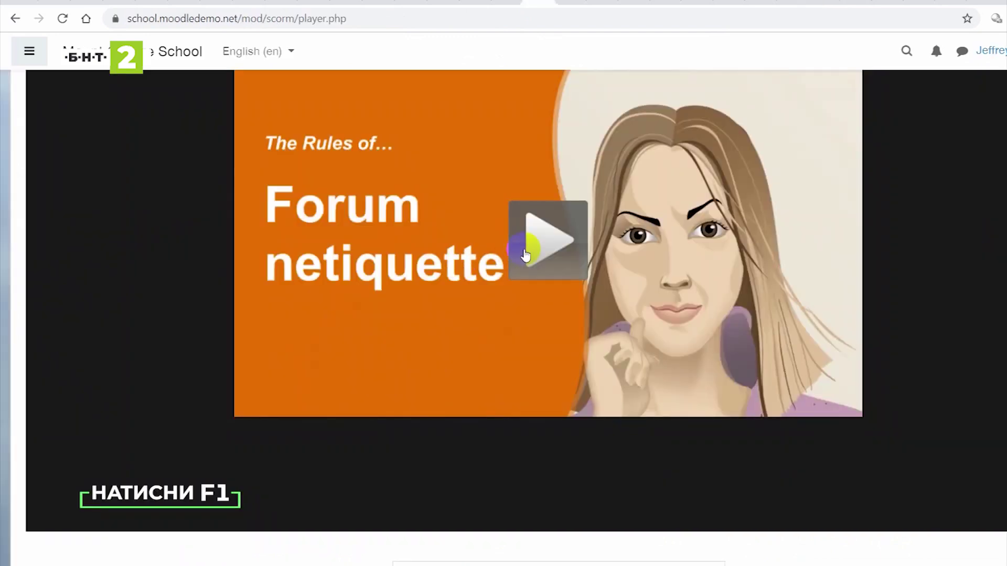
Play the Forum netiquette SCORM presentation and skip ahead to the first quiz point on its timeline.
{"action": "left_click", "coordinate": [543, 241]}
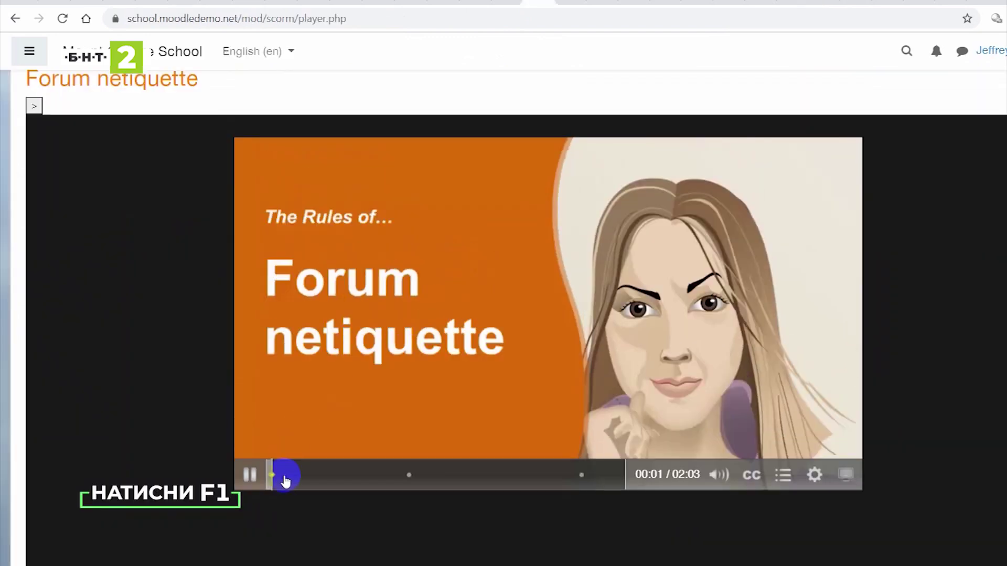
{"action": "left_click", "coordinate": [299, 478]}
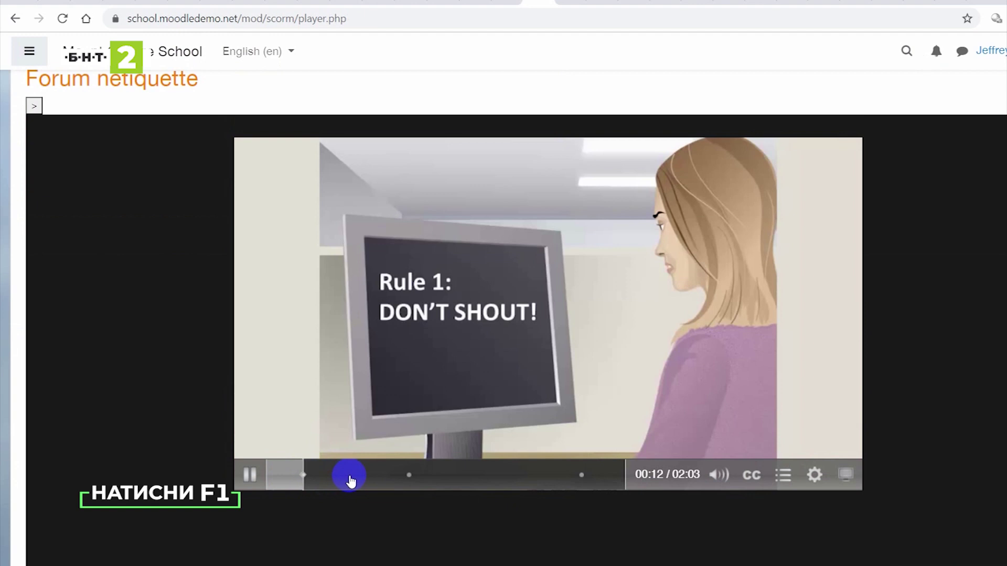
{"action": "left_click", "coordinate": [351, 478]}
{"action": "left_click", "coordinate": [408, 475]}
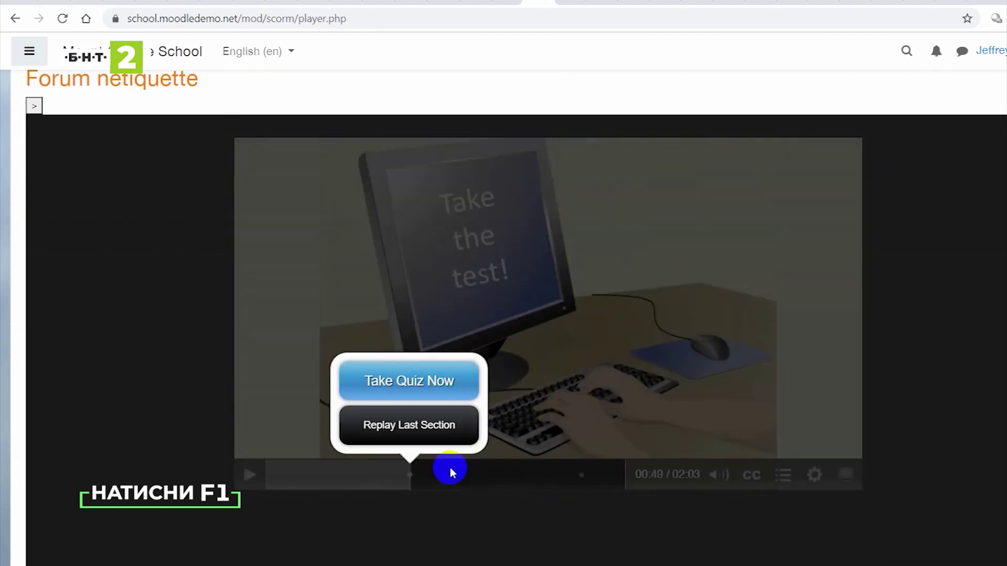
Take the embedded quiz, answer the first question with "Don't use all upper case" and choose an answer for the second.
{"action": "left_click", "coordinate": [435, 381]}
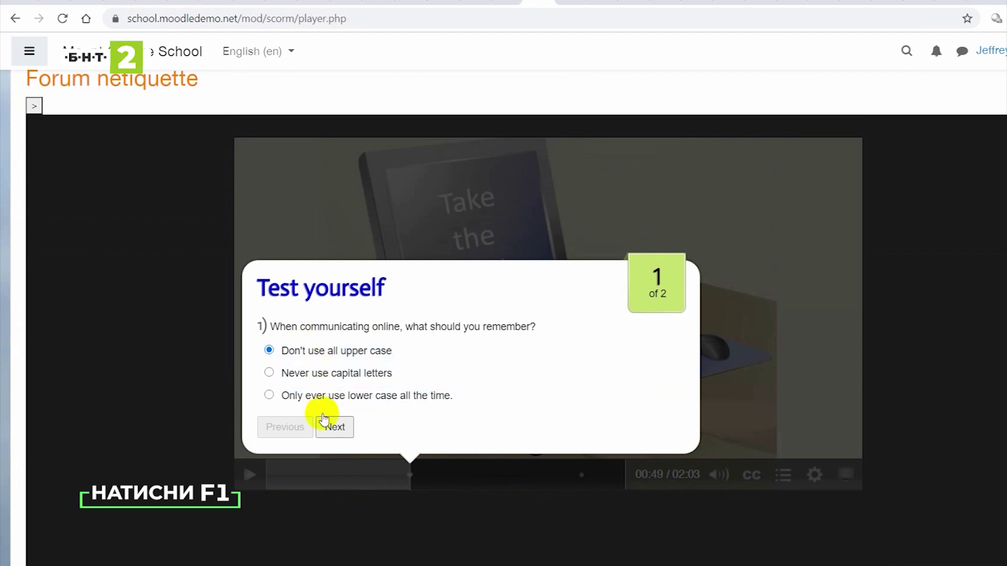
{"action": "left_click", "coordinate": [339, 429]}
{"action": "left_click", "coordinate": [295, 374]}
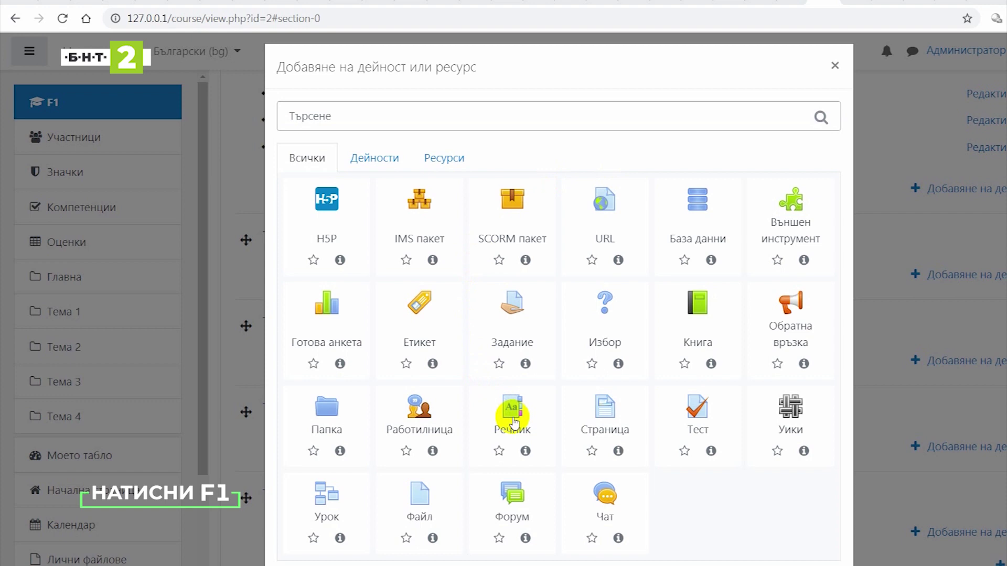
Start adding a new Речник activity, show its description on the course page and make it a global glossary.
{"action": "left_click", "coordinate": [513, 419]}
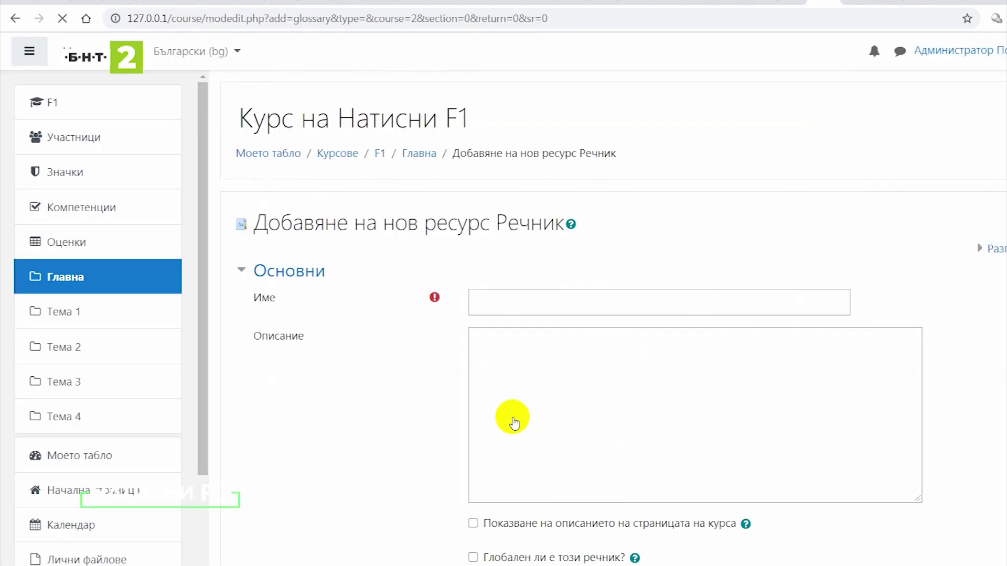
{"action": "scroll", "coordinate": [404, 304], "scroll_direction": "down", "scroll_amount": 5}
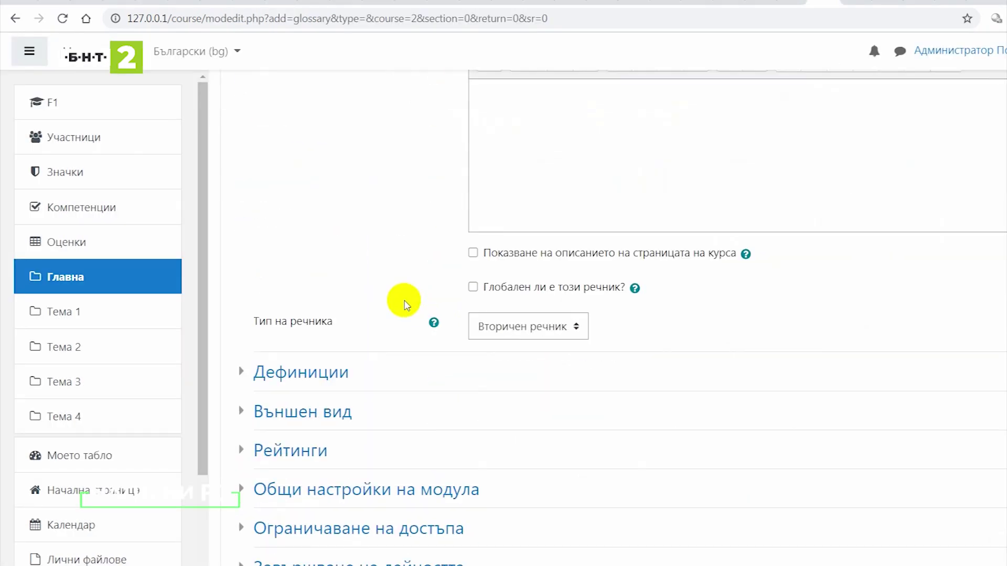
{"action": "left_click", "coordinate": [532, 250]}
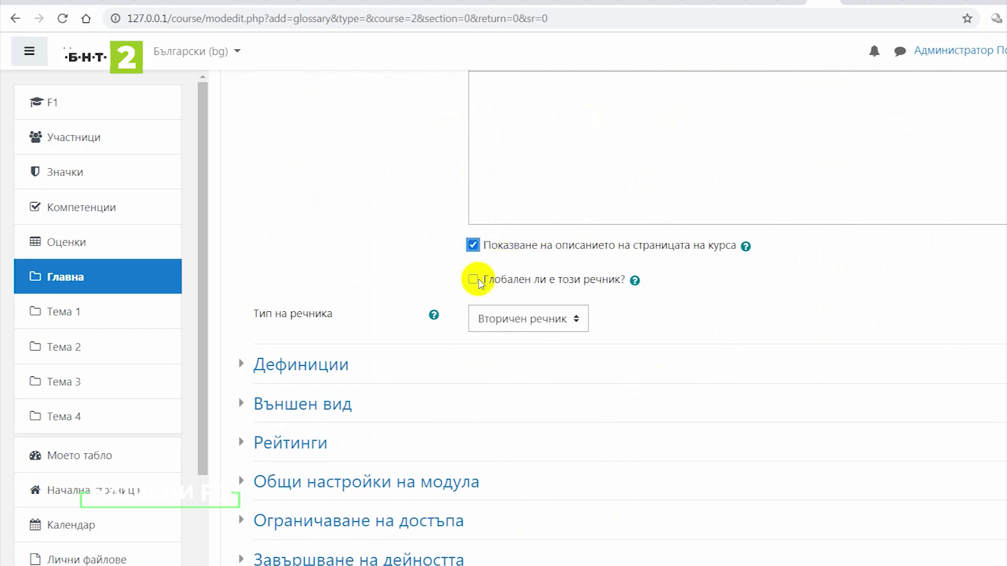
{"action": "scroll", "coordinate": [386, 254], "scroll_direction": "down", "scroll_amount": 3}
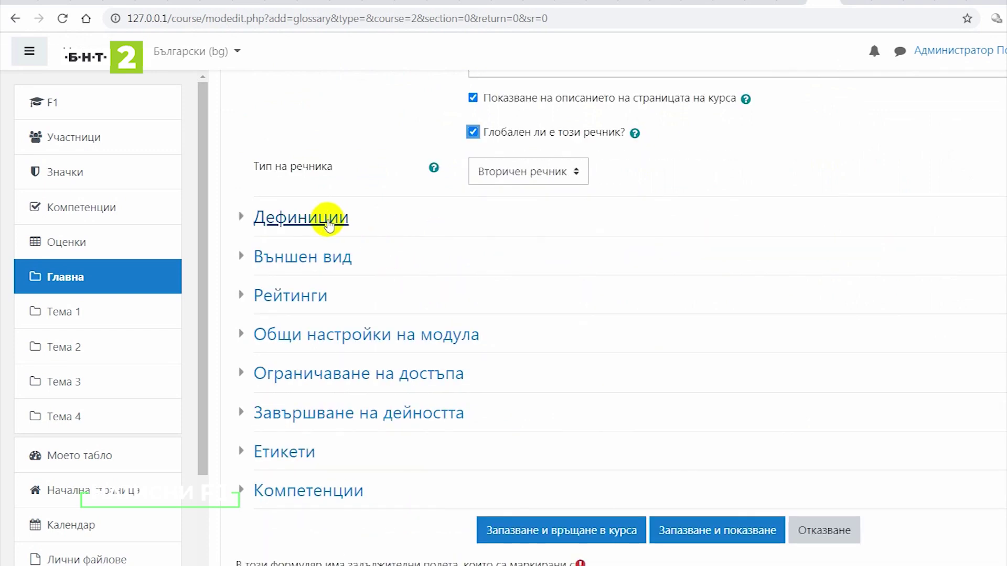
Expand the glossary's Дефиниции section and review its approval, editing, comment and auto-linking options.
{"action": "left_click", "coordinate": [328, 219]}
{"action": "scroll", "coordinate": [593, 256], "scroll_direction": "down", "scroll_amount": 3}
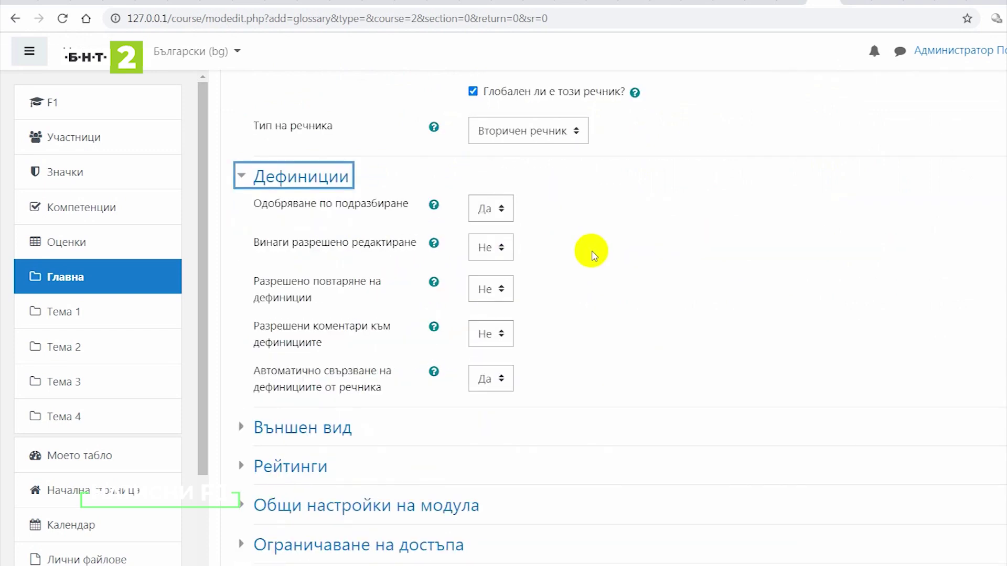
{"action": "scroll", "coordinate": [592, 256], "scroll_direction": "down", "scroll_amount": 2}
{"action": "left_click", "coordinate": [362, 251]}
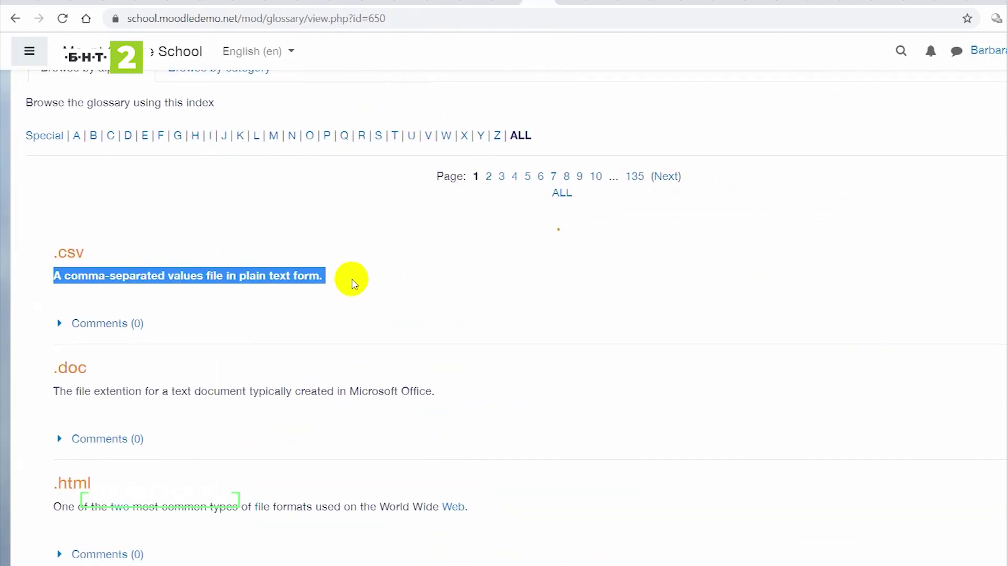
Read the .csv and .doc definitions in the demo school's glossary, list the entries under O and highlight the Obami term.
{"action": "scroll", "coordinate": [314, 289], "scroll_direction": "down", "scroll_amount": 2}
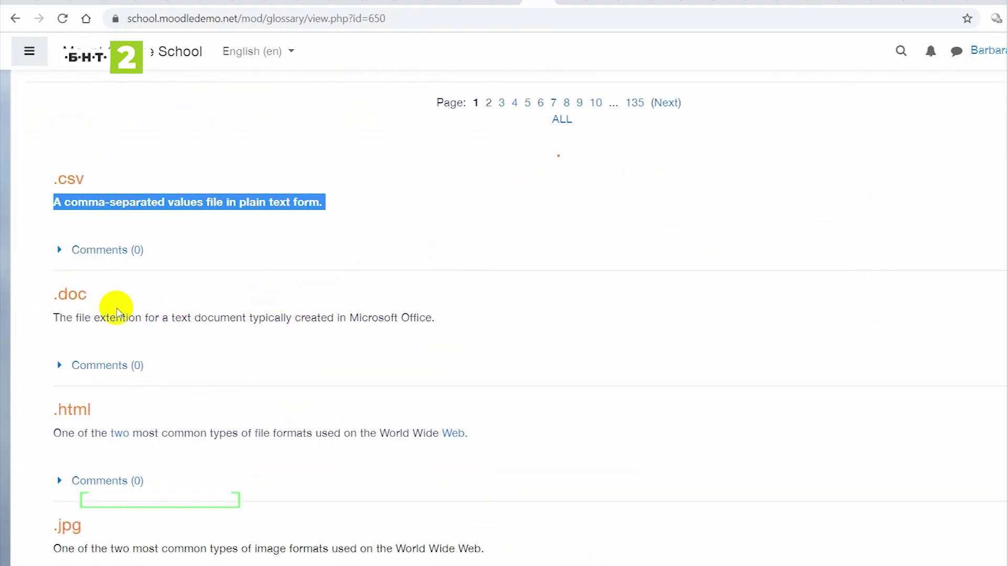
{"action": "left_click_drag", "start_coordinate": [55, 312], "coordinate": [465, 318]}
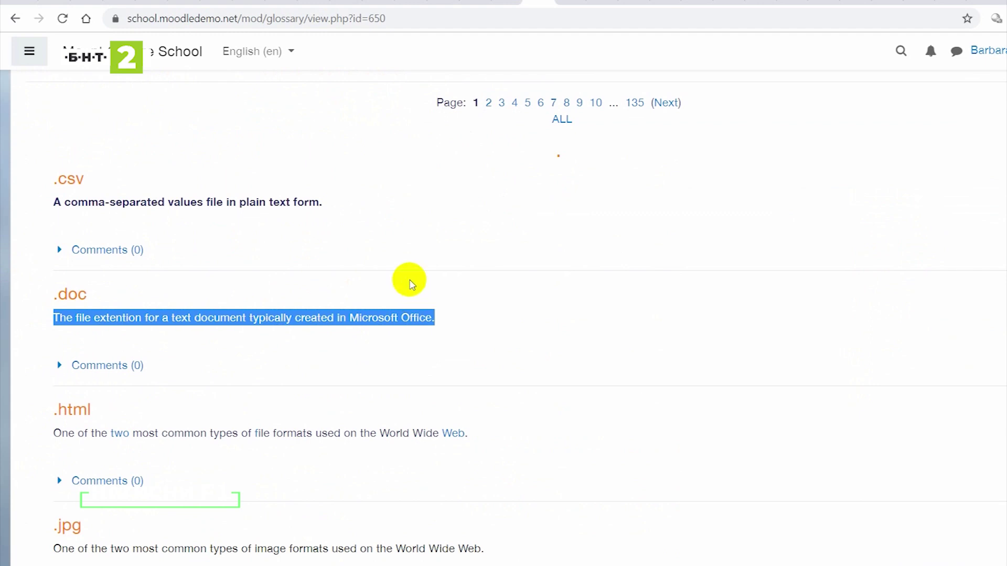
{"action": "scroll", "coordinate": [409, 282], "scroll_direction": "up", "scroll_amount": 2}
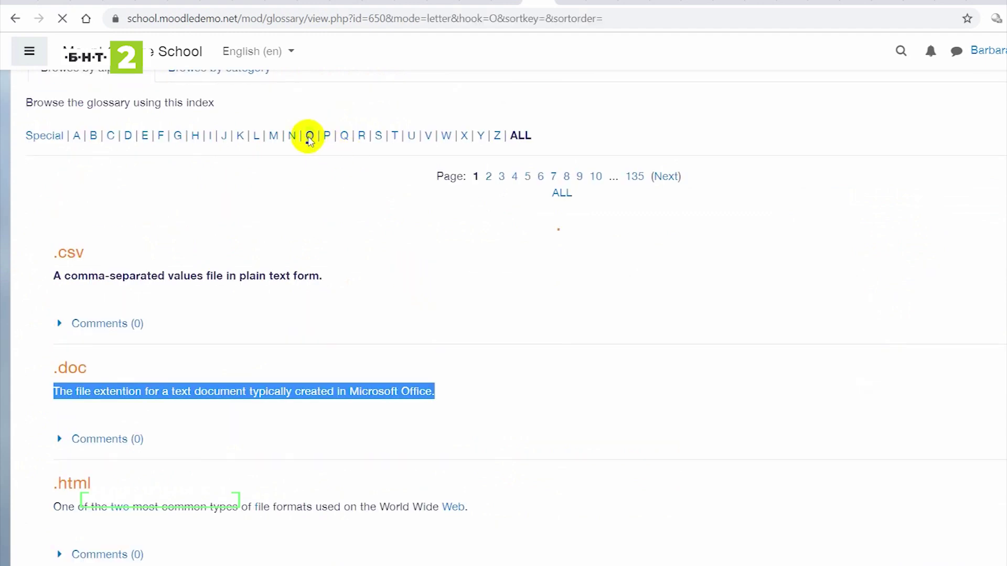
{"action": "scroll", "coordinate": [5, 286], "scroll_direction": "down", "scroll_amount": 6}
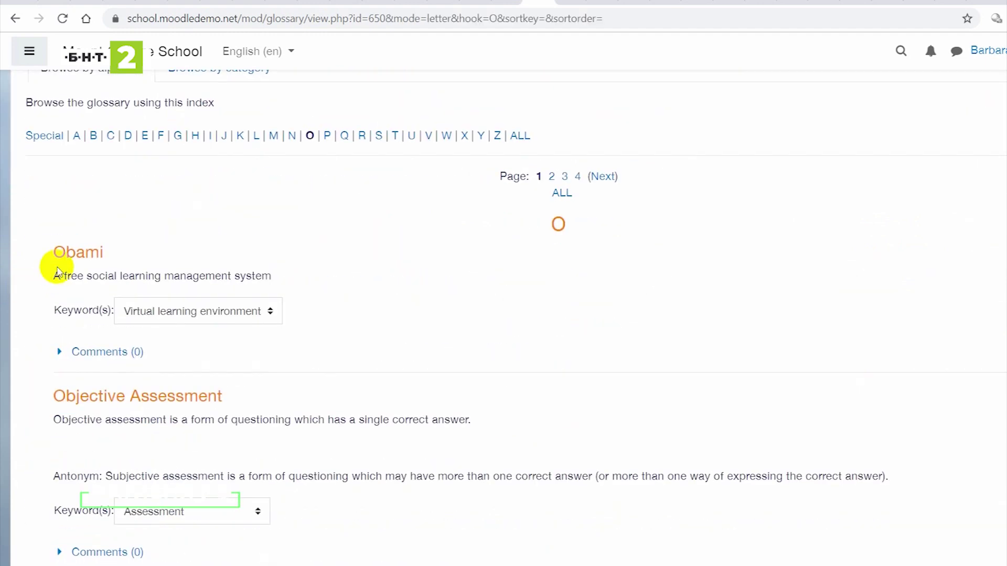
{"action": "left_click_drag", "start_coordinate": [55, 252], "coordinate": [127, 255]}
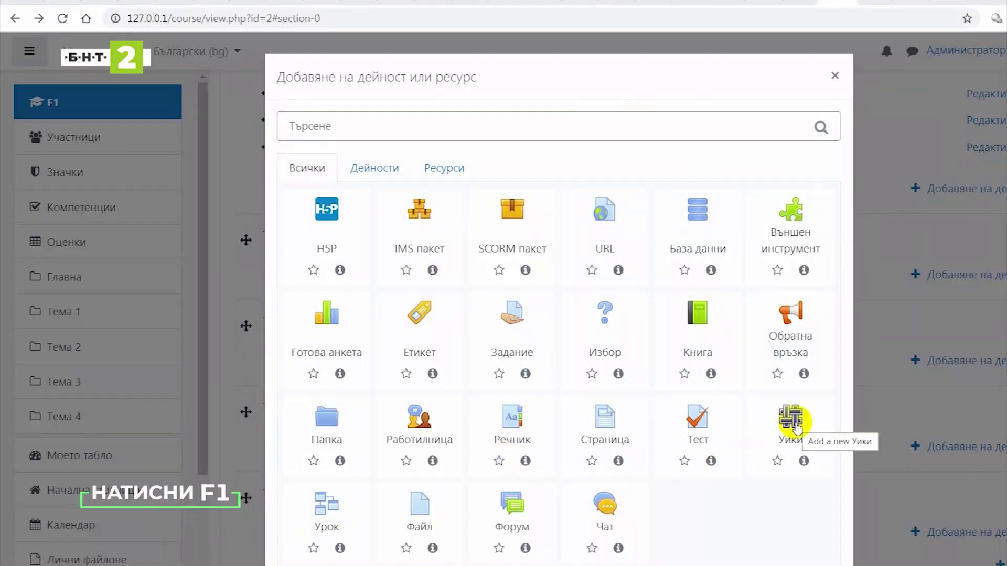
Start adding a new Уики activity and view the Wiki режим choices, keeping Съвместно wiki.
{"action": "left_click", "coordinate": [789, 443]}
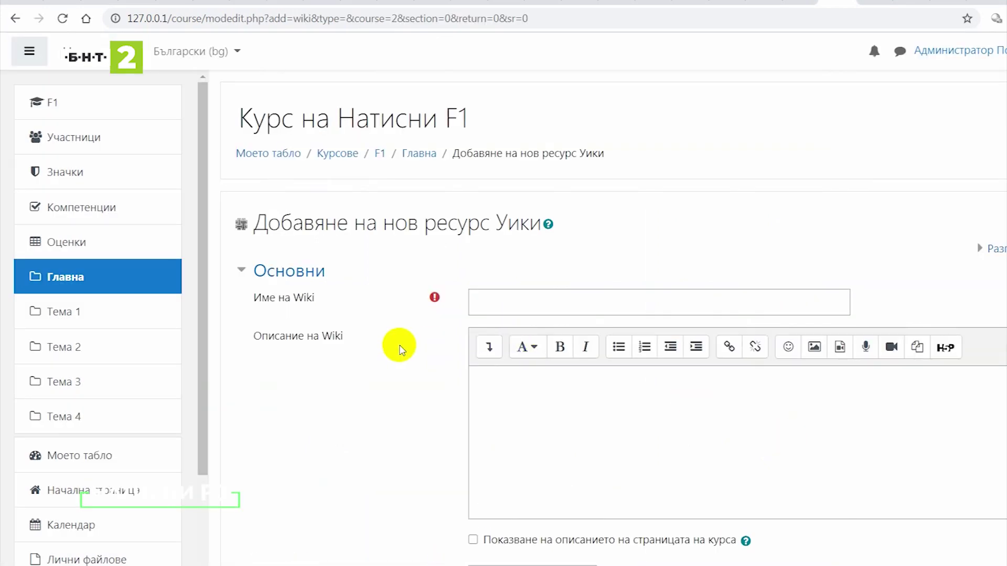
{"action": "scroll", "coordinate": [398, 350], "scroll_direction": "down", "scroll_amount": 5}
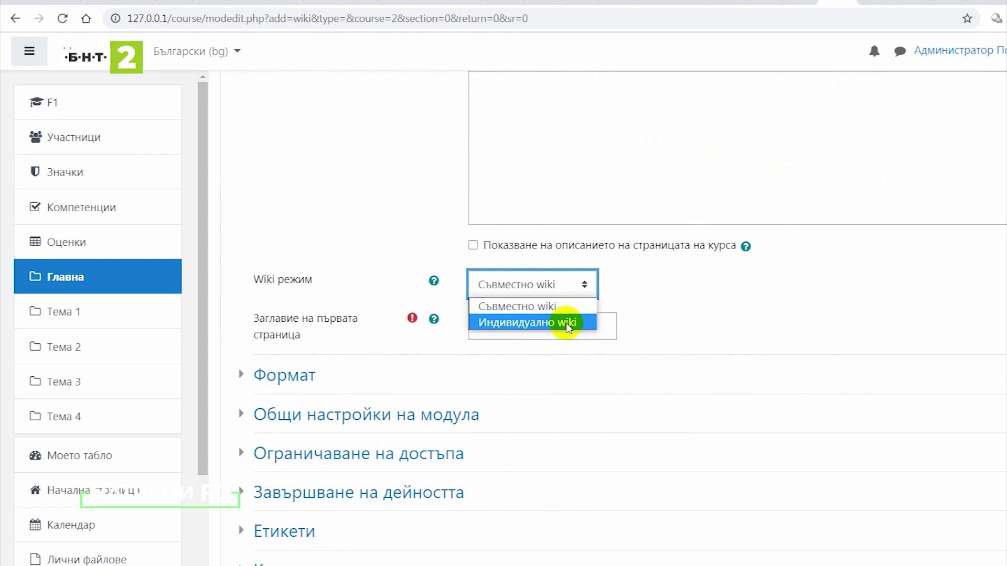
{"action": "left_click", "coordinate": [677, 304]}
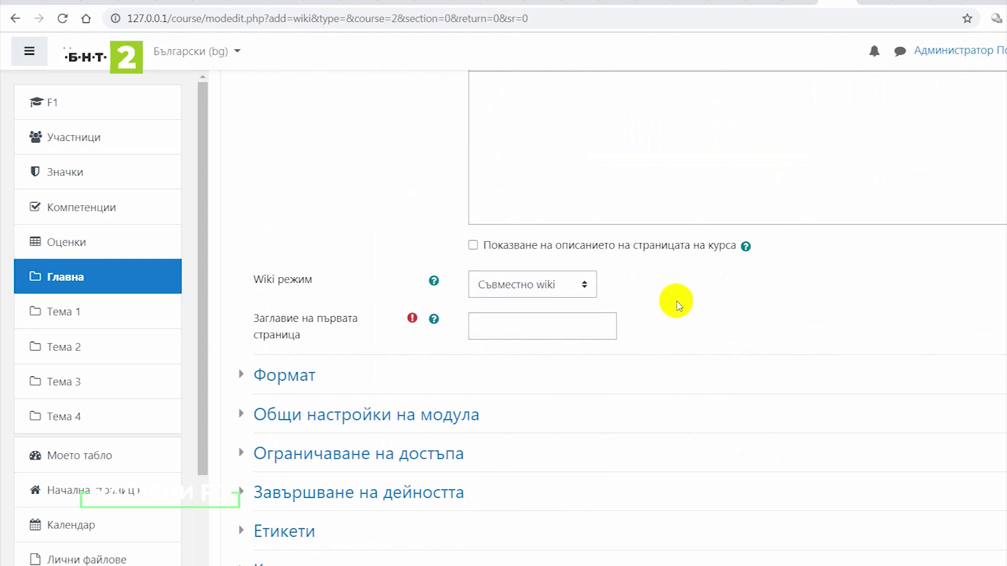
{"action": "scroll", "coordinate": [677, 303], "scroll_direction": "down", "scroll_amount": 3}
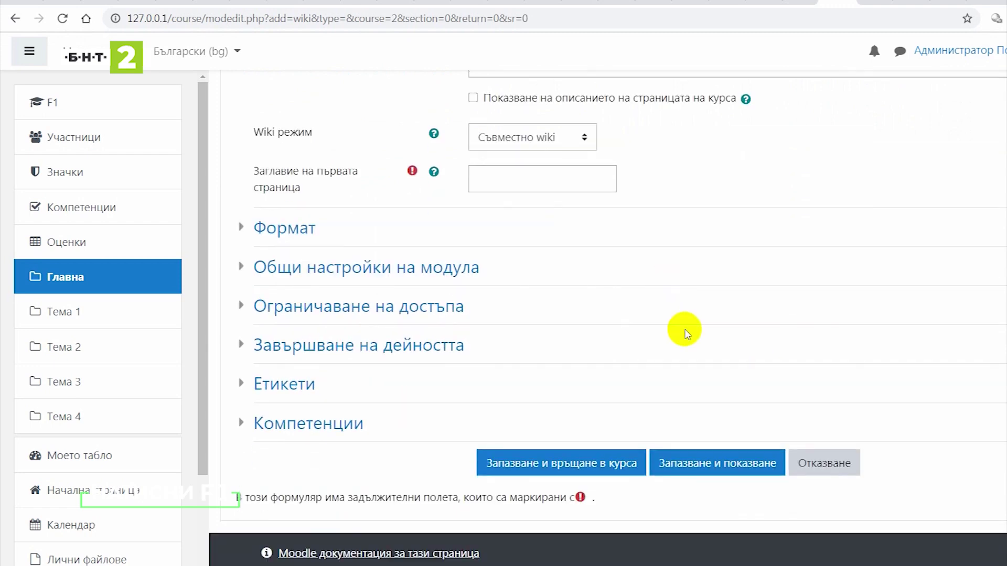
Expand the wiki's Формат section to view the default format choices and review Общи настройки на модула.
{"action": "left_click", "coordinate": [296, 228]}
{"action": "scroll", "coordinate": [761, 283], "scroll_direction": "down", "scroll_amount": 2}
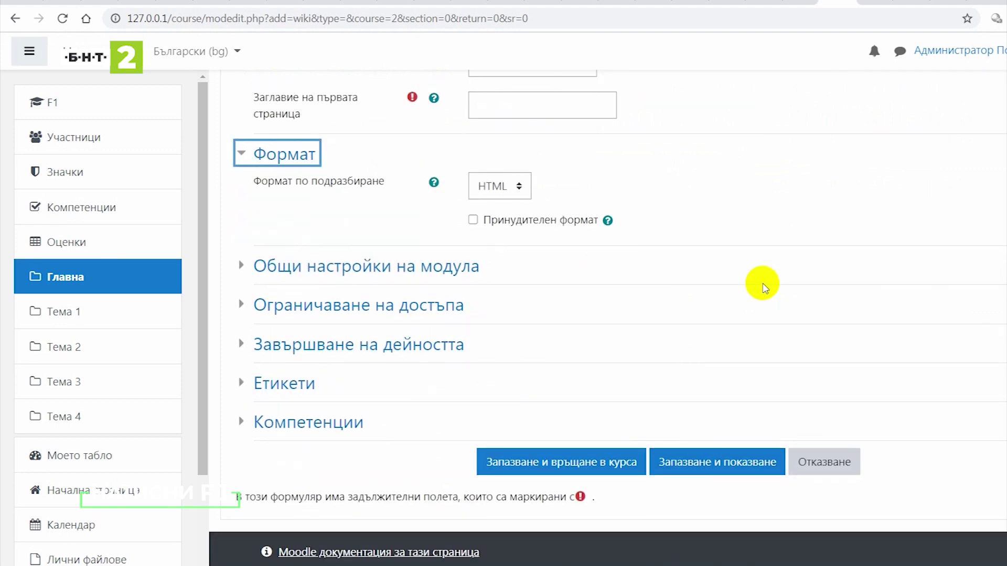
{"action": "left_click", "coordinate": [495, 189]}
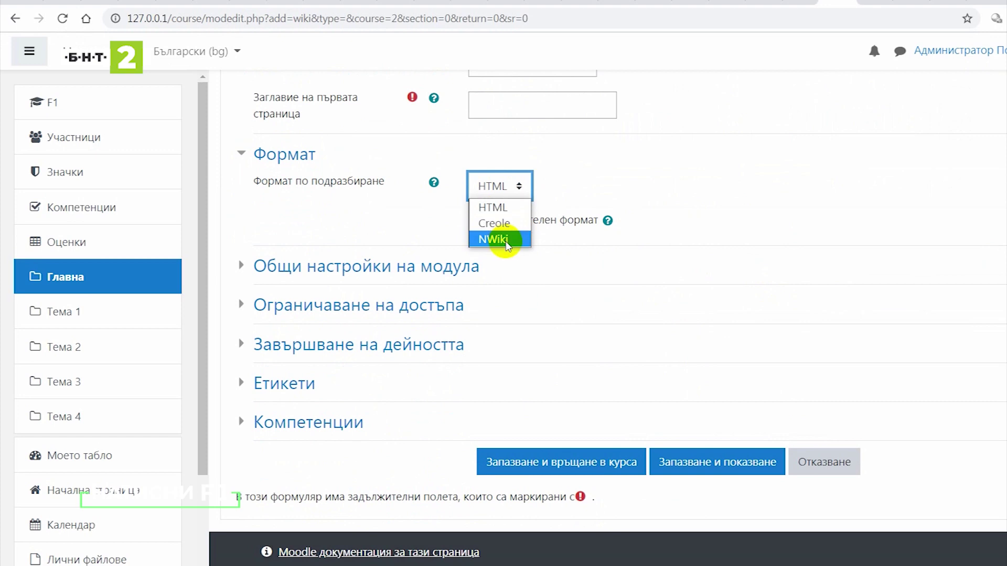
{"action": "left_click", "coordinate": [387, 265]}
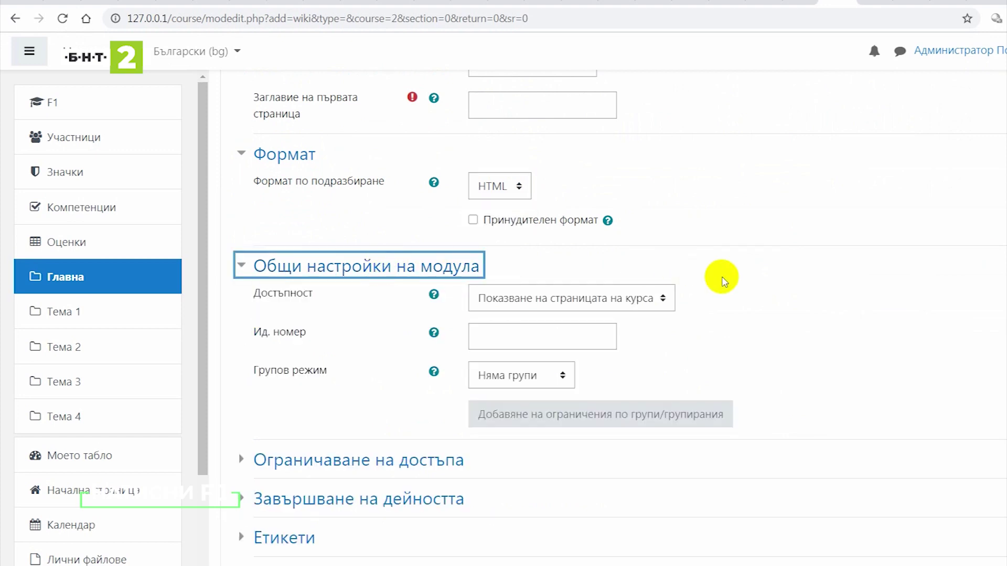
{"action": "scroll", "coordinate": [757, 281], "scroll_direction": "down", "scroll_amount": 3}
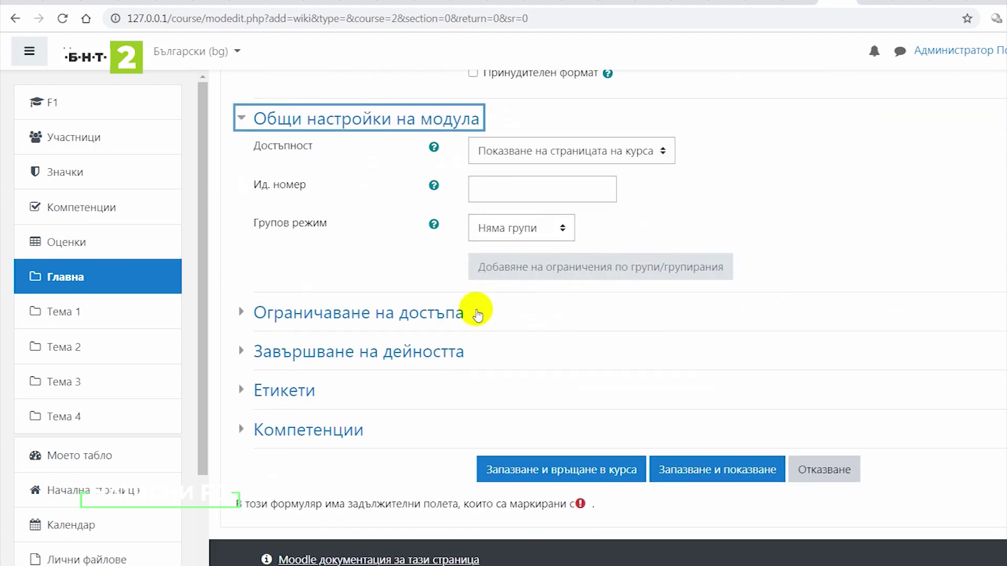
Expand Ограничаване на достъпа, view the available restriction types and cancel without adding one.
{"action": "left_click", "coordinate": [427, 314]}
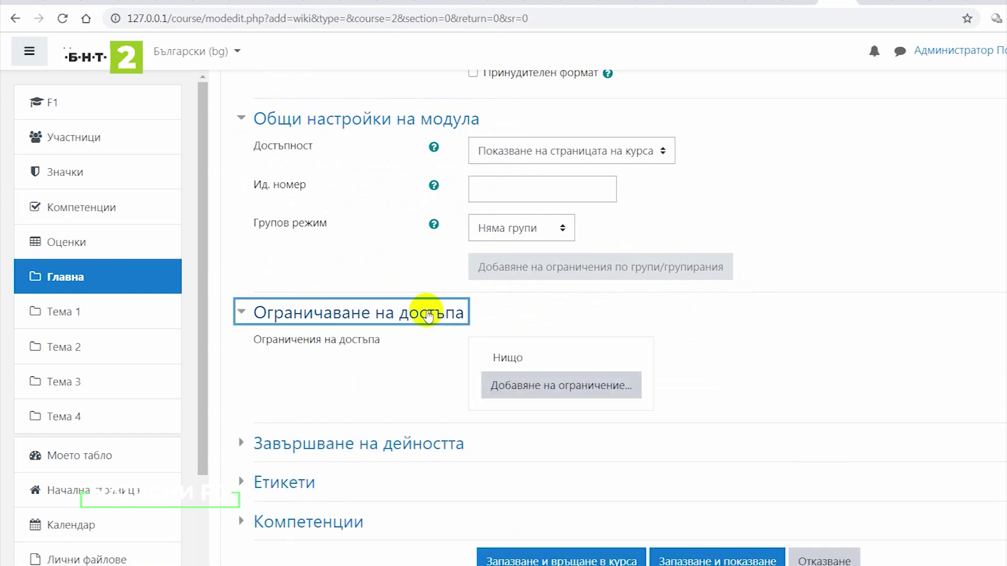
{"action": "scroll", "coordinate": [682, 304], "scroll_direction": "down", "scroll_amount": 2}
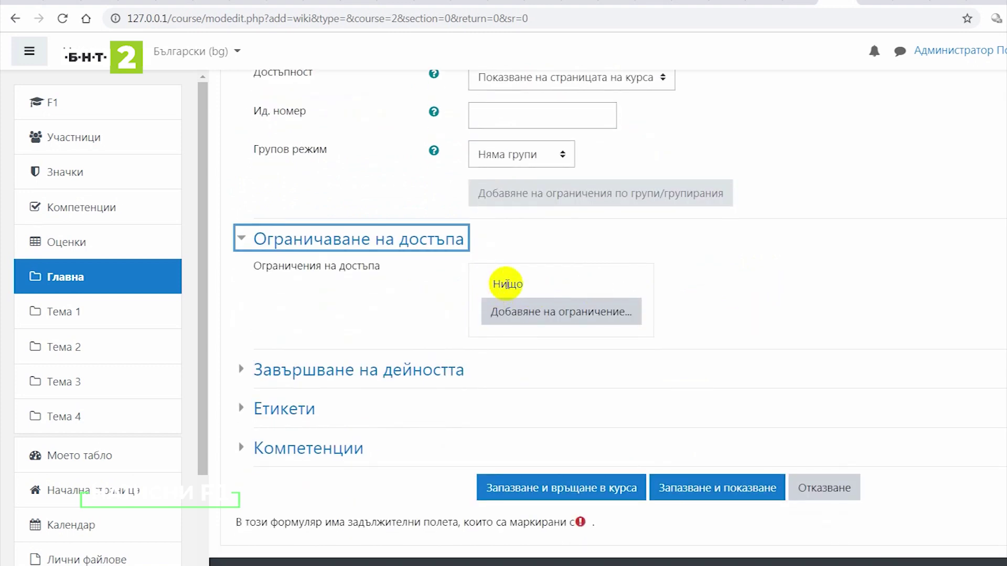
{"action": "left_click", "coordinate": [509, 314]}
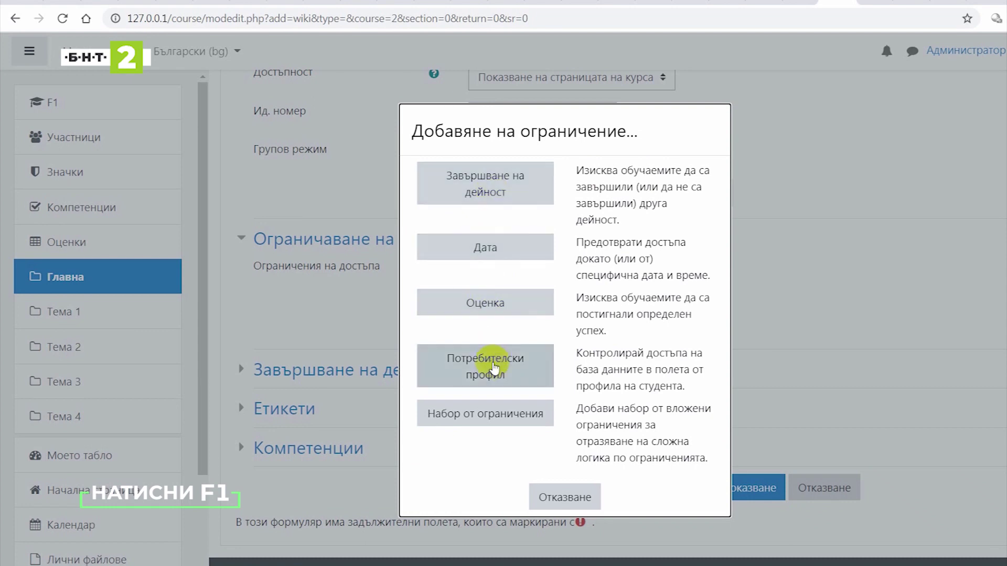
{"action": "left_click", "coordinate": [579, 487]}
{"action": "scroll", "coordinate": [704, 299], "scroll_direction": "down", "scroll_amount": 2}
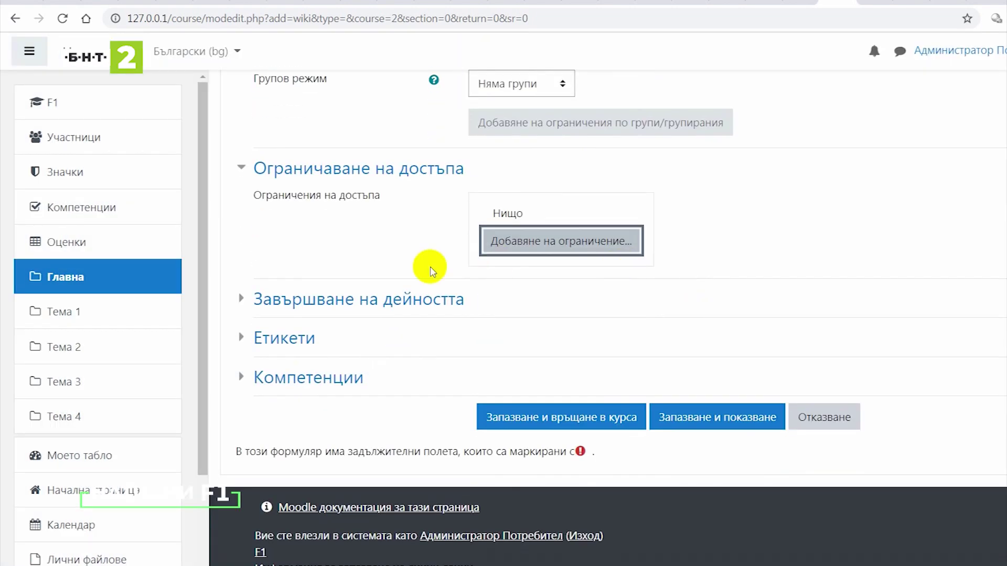
Expand the wiki's Завършване на дейността, Етикети and Компетенции sections to review their settings.
{"action": "left_click", "coordinate": [362, 301]}
{"action": "scroll", "coordinate": [336, 299], "scroll_direction": "down", "scroll_amount": 2}
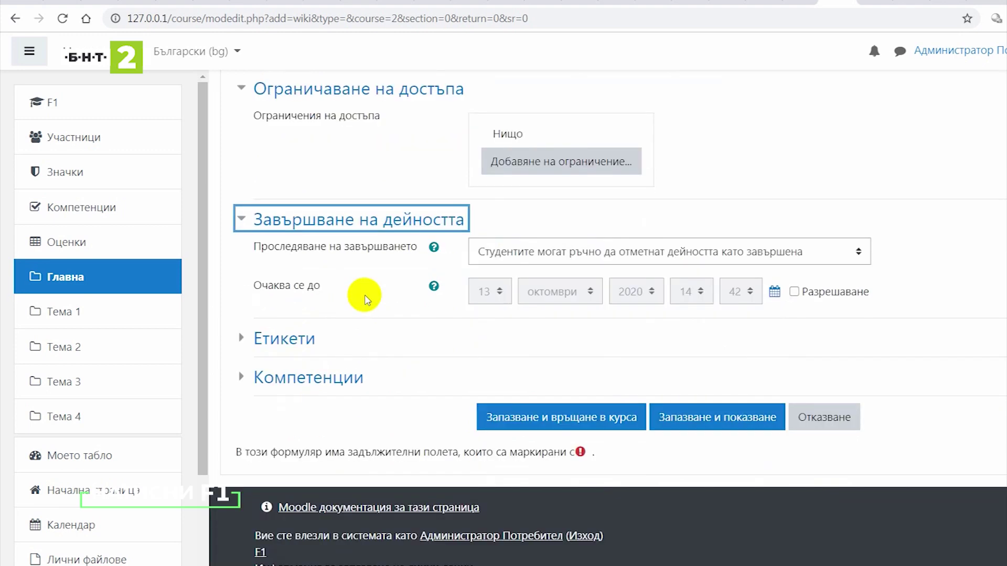
{"action": "left_click", "coordinate": [284, 344]}
{"action": "scroll", "coordinate": [394, 315], "scroll_direction": "down", "scroll_amount": 2}
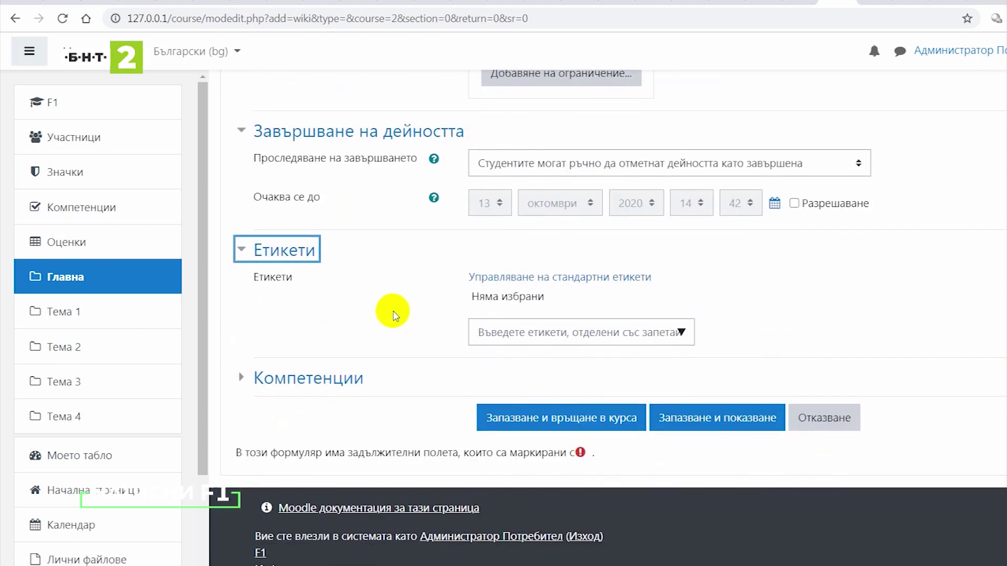
{"action": "left_click", "coordinate": [326, 380]}
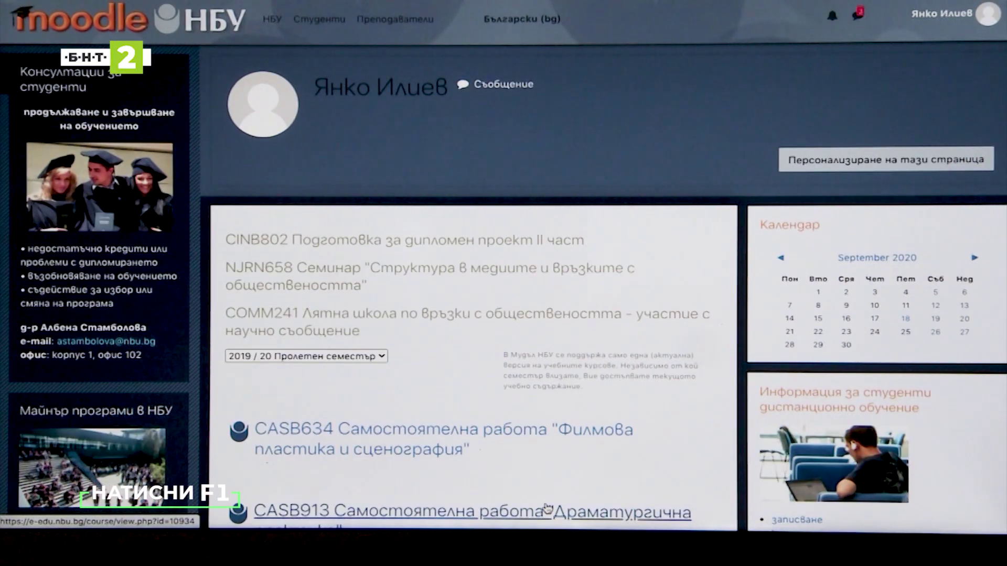
Look through the course list on the НБУ Moodle dashboard.
{"action": "scroll", "coordinate": [547, 507], "scroll_direction": "down", "scroll_amount": 3}
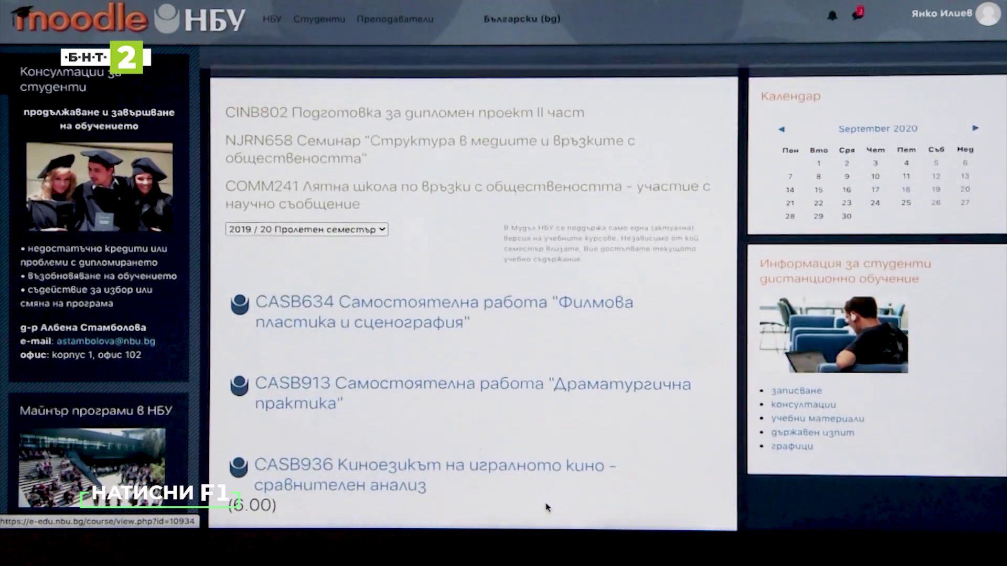
Browse the dashboard's 2019 / 20 Пролетен семестър courses and open CINB738 Писане на сценарий за жанров нискобюджетен филм II част.
{"action": "scroll", "coordinate": [547, 507], "scroll_direction": "down", "scroll_amount": 3}
{"action": "scroll", "coordinate": [546, 507], "scroll_direction": "down", "scroll_amount": 2}
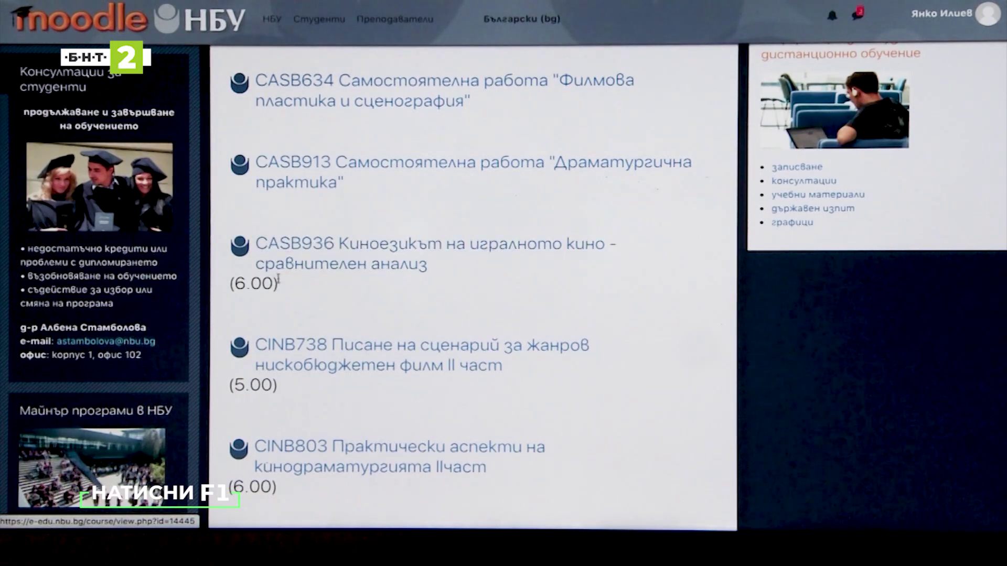
{"action": "scroll", "coordinate": [486, 281], "scroll_direction": "up", "scroll_amount": 1}
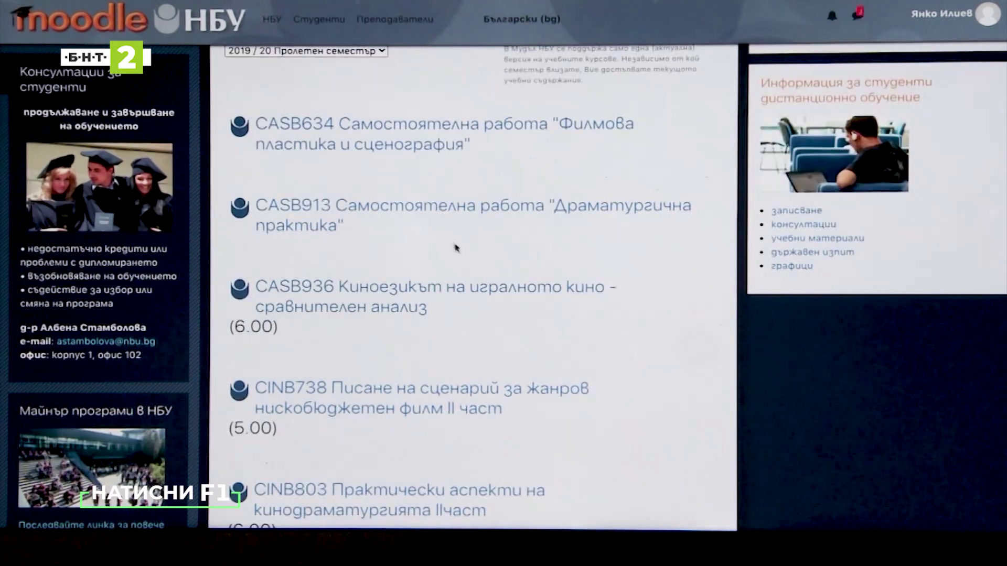
{"action": "scroll", "coordinate": [467, 251], "scroll_direction": "up", "scroll_amount": 1}
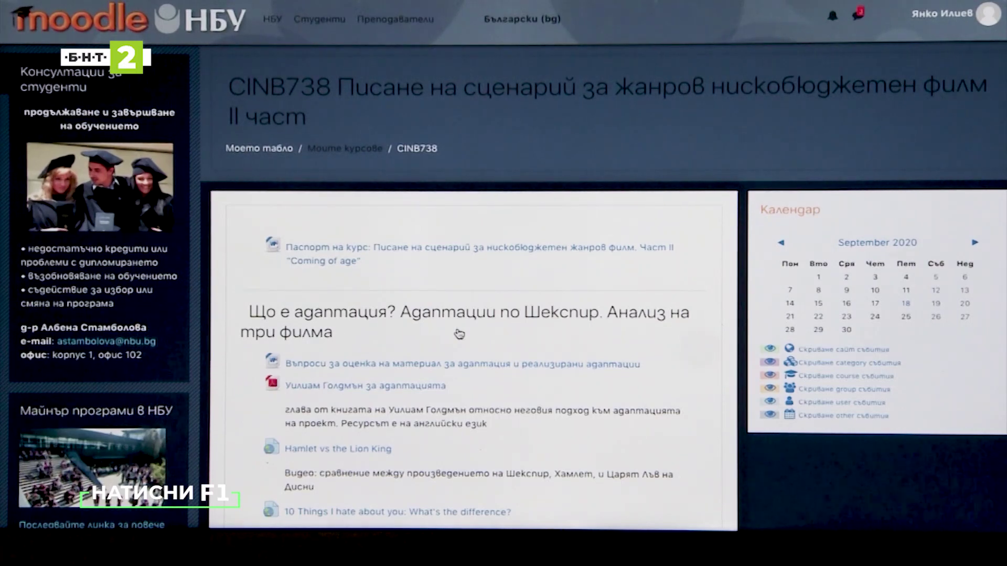
Look through the first adaptation topics and their resources on the CINB738 course page.
{"action": "scroll", "coordinate": [459, 334], "scroll_direction": "down", "scroll_amount": 2}
{"action": "scroll", "coordinate": [459, 334], "scroll_direction": "down", "scroll_amount": 5}
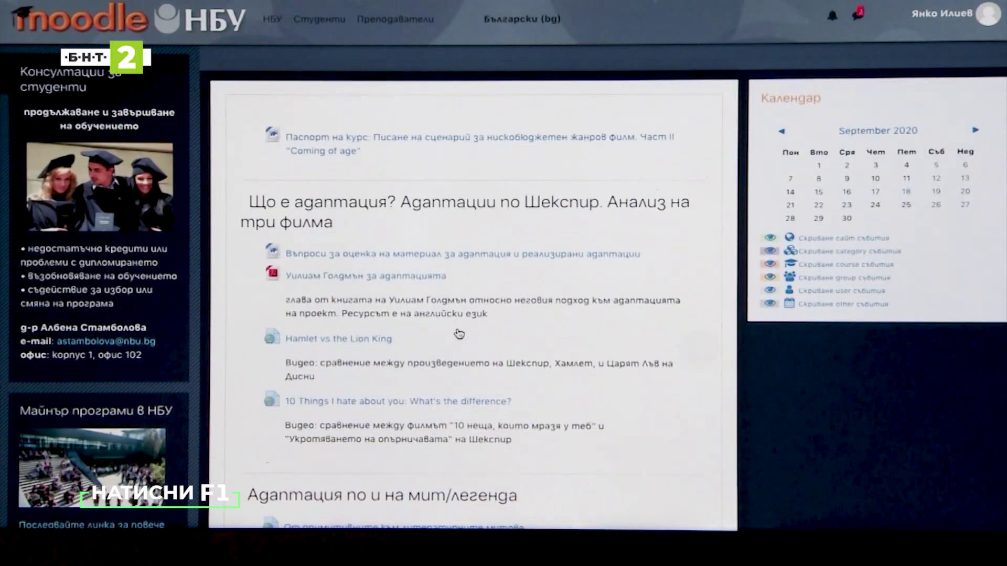
{"action": "scroll", "coordinate": [459, 334], "scroll_direction": "up", "scroll_amount": 7}
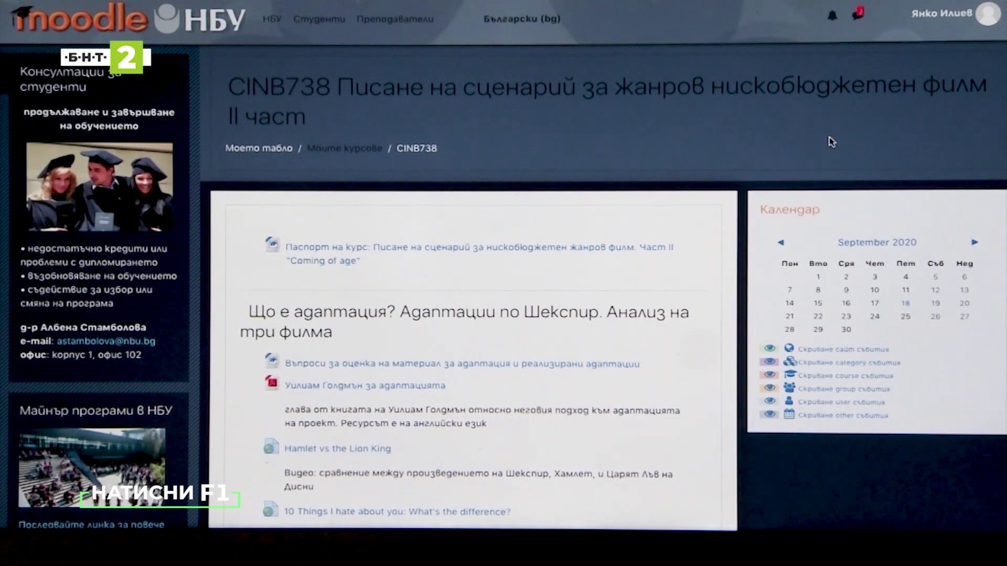
Open the assignment Анализ на филм адаптация на мит in the Адаптация по и на мит/легенда topic and start a submission.
{"action": "scroll", "coordinate": [579, 271], "scroll_direction": "down", "scroll_amount": 3}
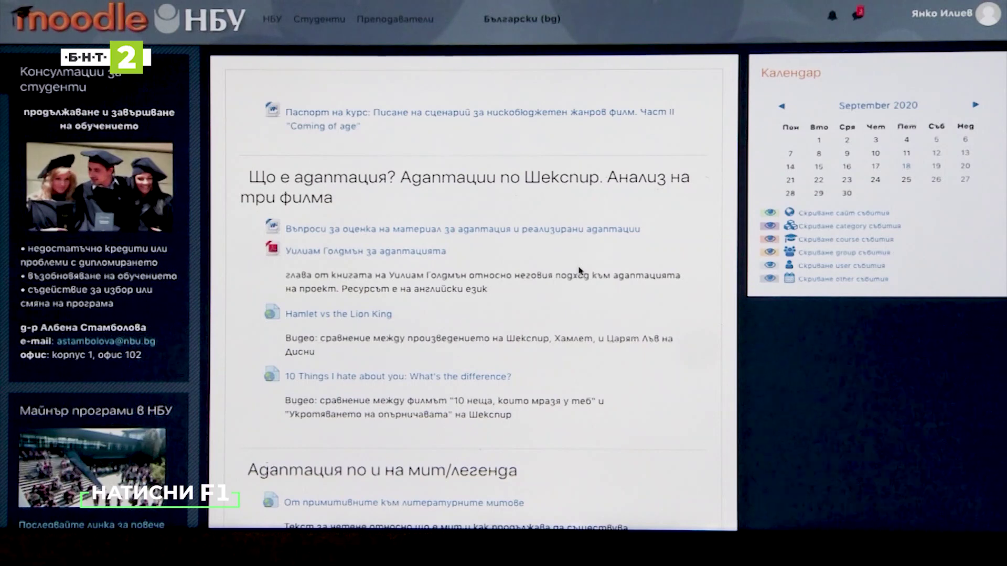
{"action": "scroll", "coordinate": [579, 271], "scroll_direction": "down", "scroll_amount": 3}
{"action": "scroll", "coordinate": [578, 269], "scroll_direction": "down", "scroll_amount": 1}
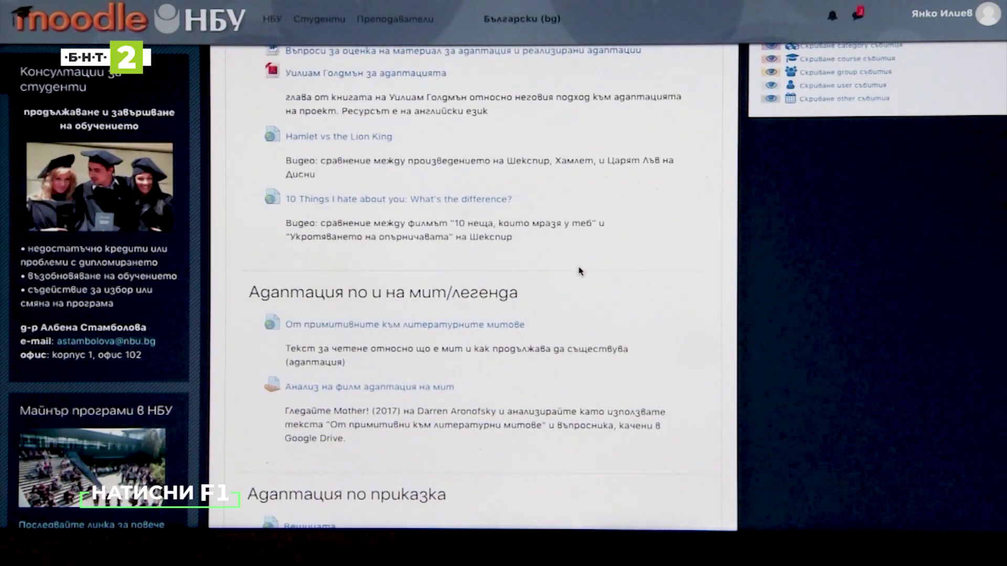
{"action": "left_click", "coordinate": [347, 390]}
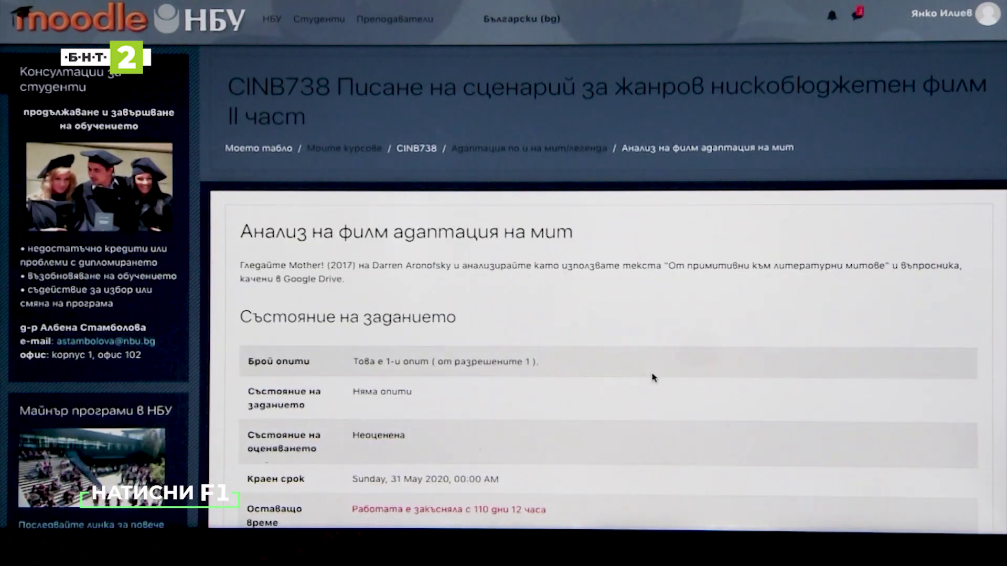
{"action": "scroll", "coordinate": [652, 378], "scroll_direction": "down", "scroll_amount": 5}
{"action": "left_click", "coordinate": [616, 383]}
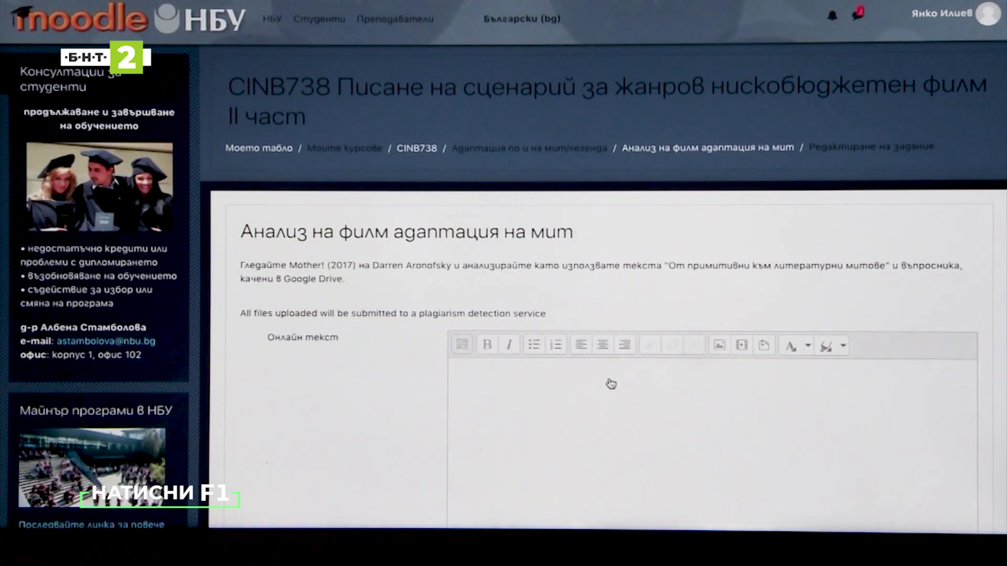
Review the submission form's online text and file upload areas, cancel the submission and return to the CINB738 course page.
{"action": "scroll", "coordinate": [611, 383], "scroll_direction": "down", "scroll_amount": 7}
{"action": "scroll", "coordinate": [611, 382], "scroll_direction": "down", "scroll_amount": 3}
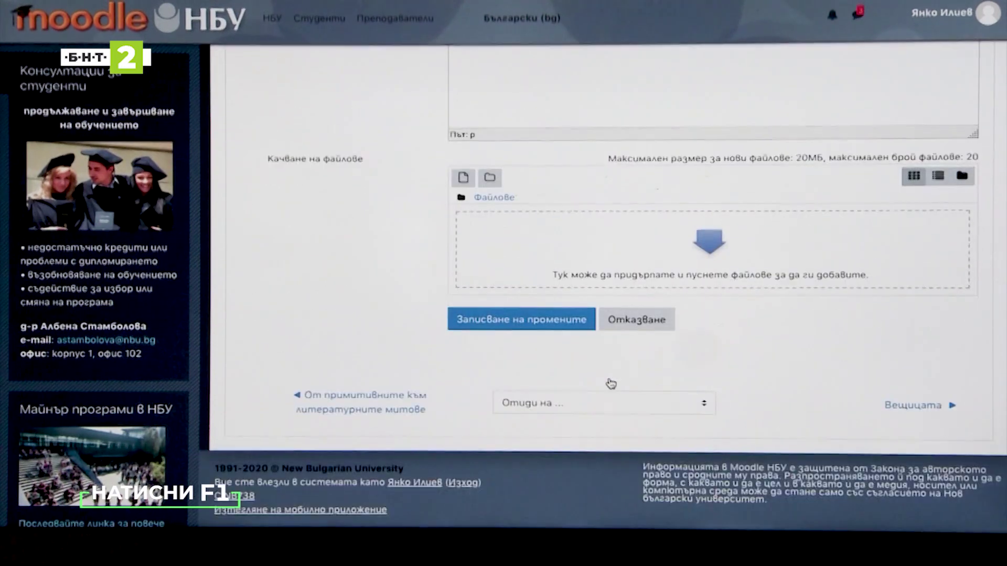
{"action": "left_click", "coordinate": [656, 320]}
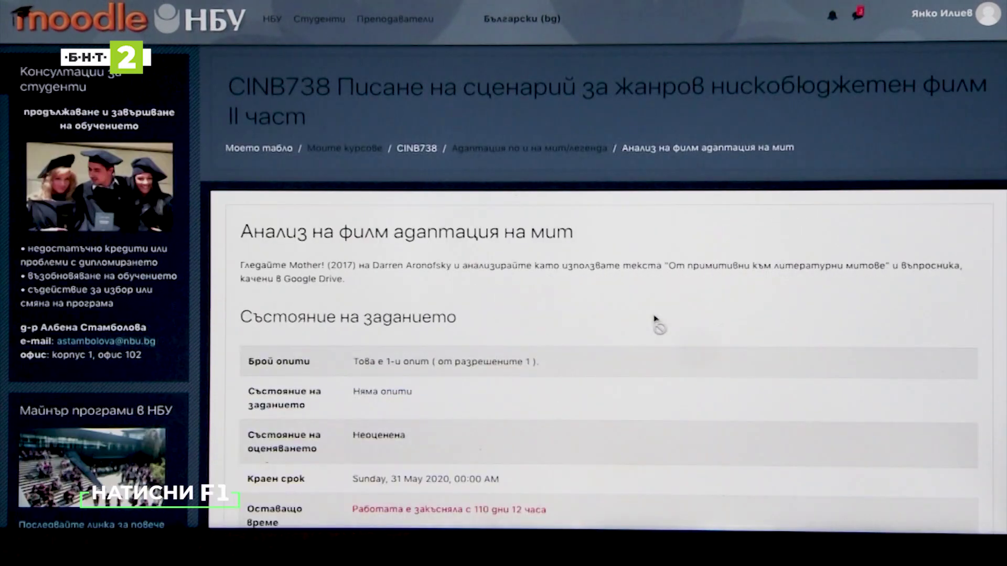
{"action": "left_click", "coordinate": [424, 149]}
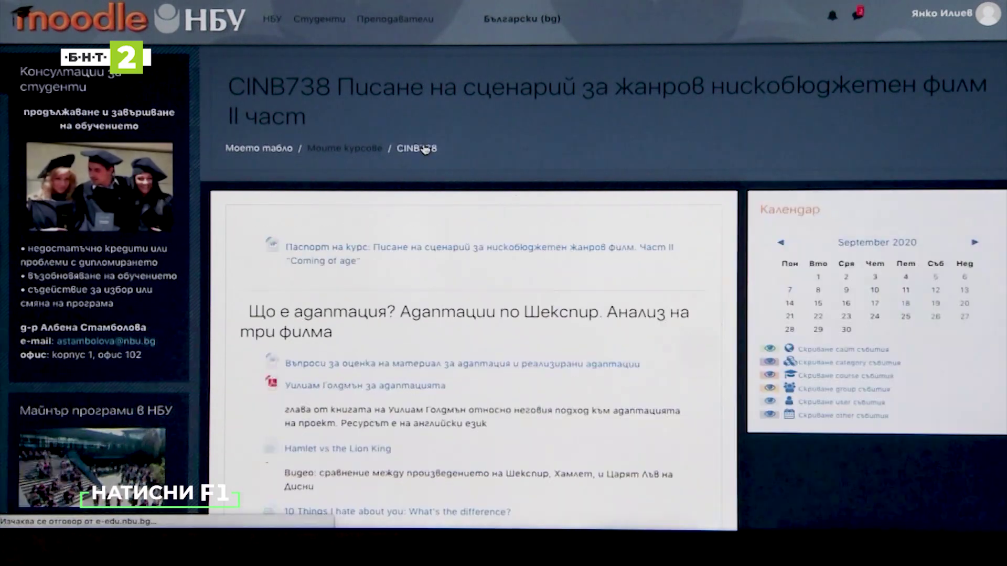
Look through the CINB738 topics, from the adaptation analyses and three workshops to Финален изпит.
{"action": "scroll", "coordinate": [538, 315], "scroll_direction": "down", "scroll_amount": 3}
{"action": "scroll", "coordinate": [538, 320], "scroll_direction": "down", "scroll_amount": 6}
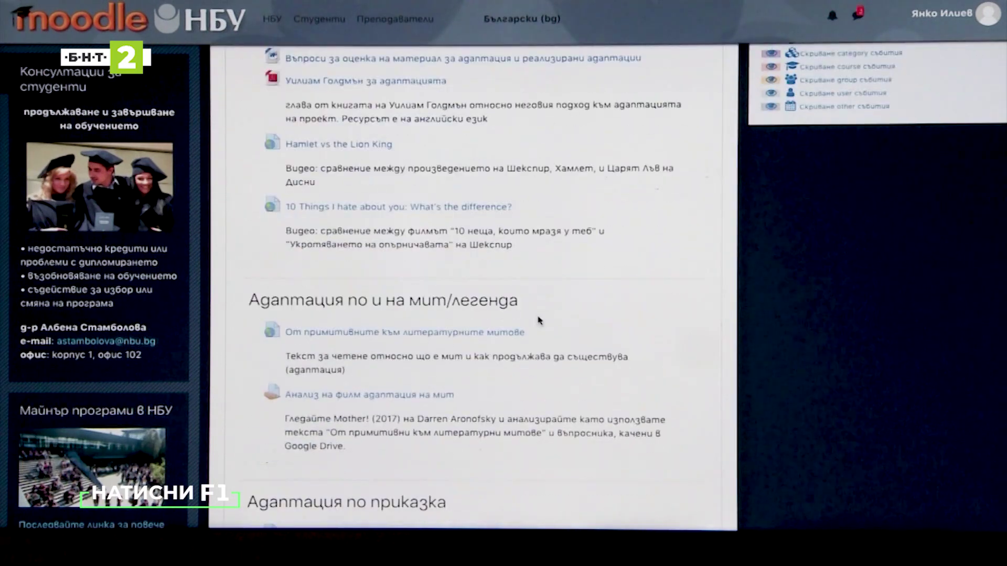
{"action": "scroll", "coordinate": [539, 319], "scroll_direction": "down", "scroll_amount": 7}
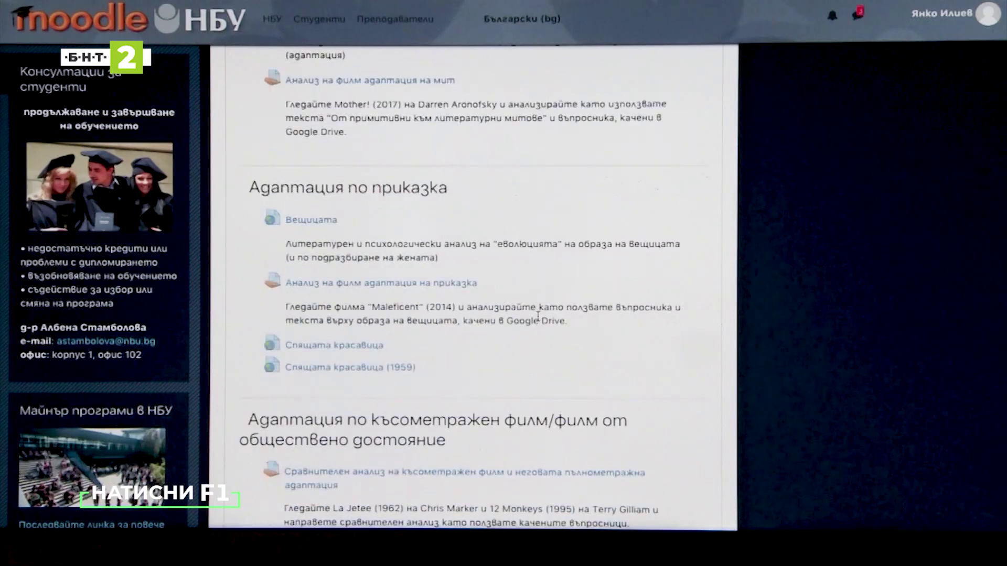
{"action": "scroll", "coordinate": [539, 321], "scroll_direction": "down", "scroll_amount": 10}
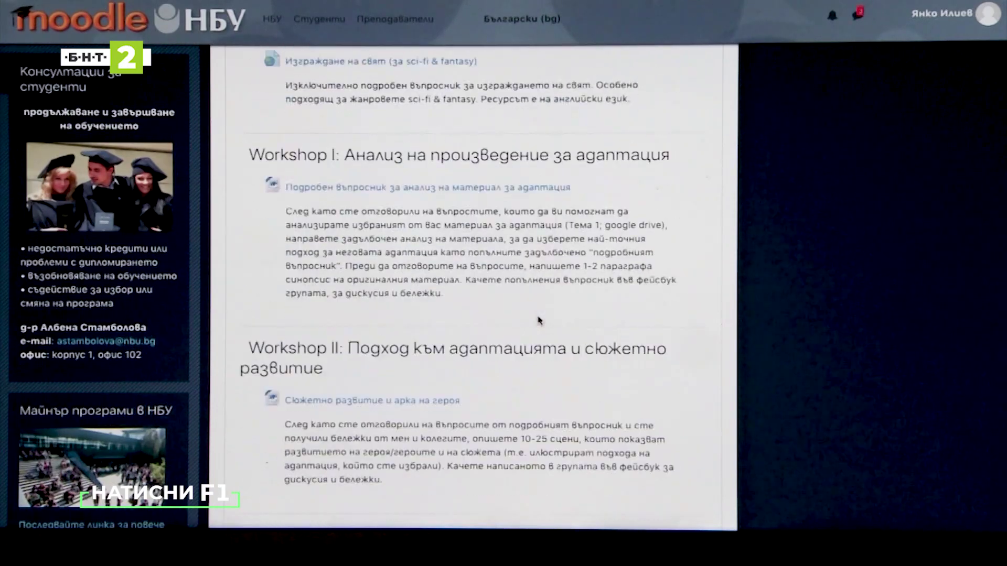
{"action": "scroll", "coordinate": [539, 319], "scroll_direction": "down", "scroll_amount": 2}
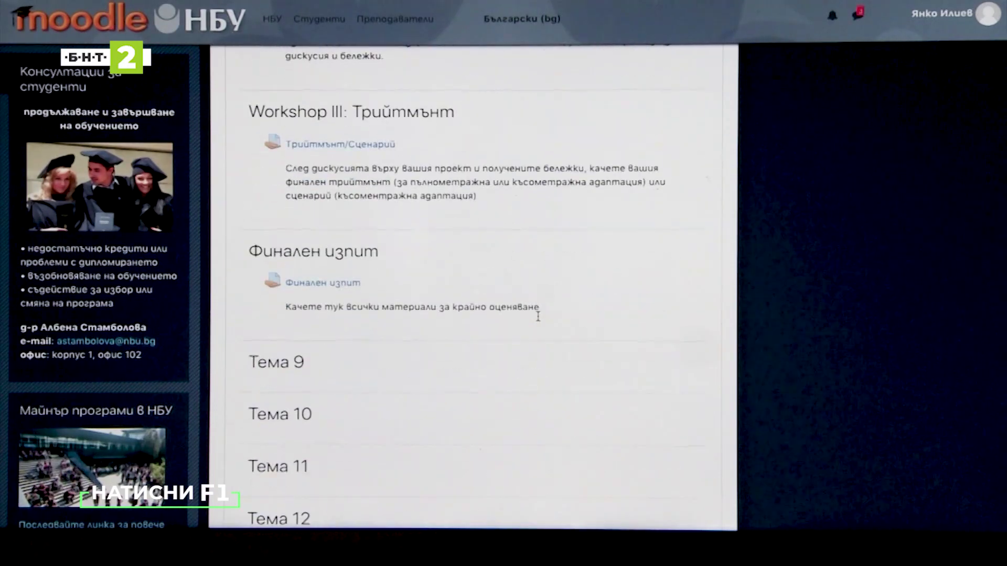
{"action": "scroll", "coordinate": [539, 316], "scroll_direction": "up", "scroll_amount": 1}
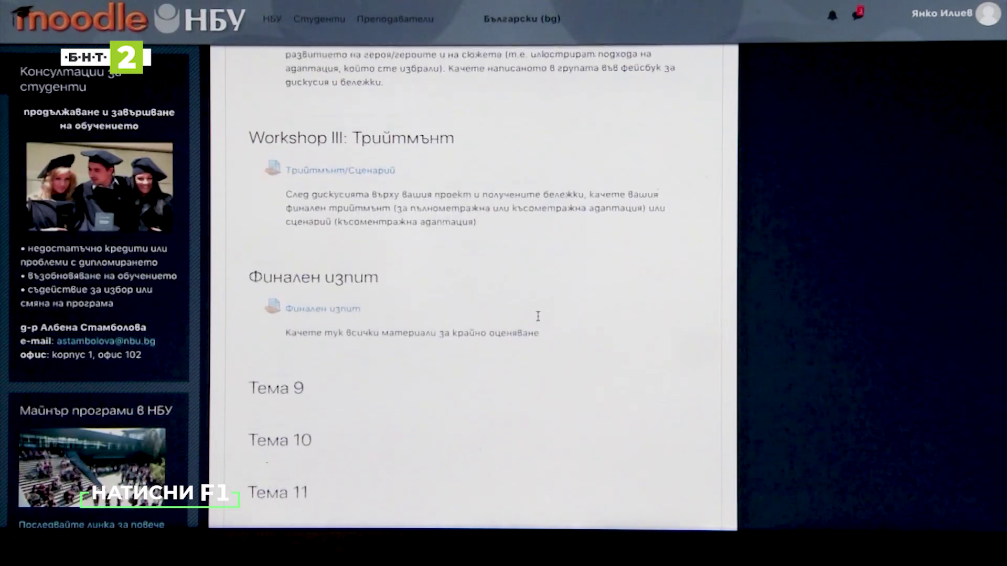
{"action": "scroll", "coordinate": [538, 316], "scroll_direction": "up", "scroll_amount": 1}
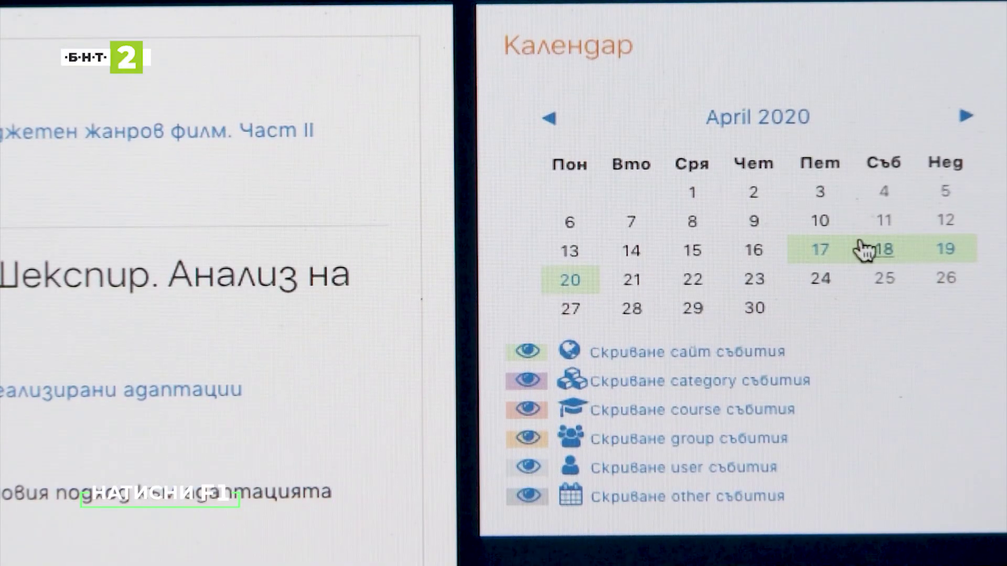
Examine the highlighted event days of April 2020 in the course calendar and advance to the following month.
{"action": "mouse_move", "coordinate": [862, 250]}
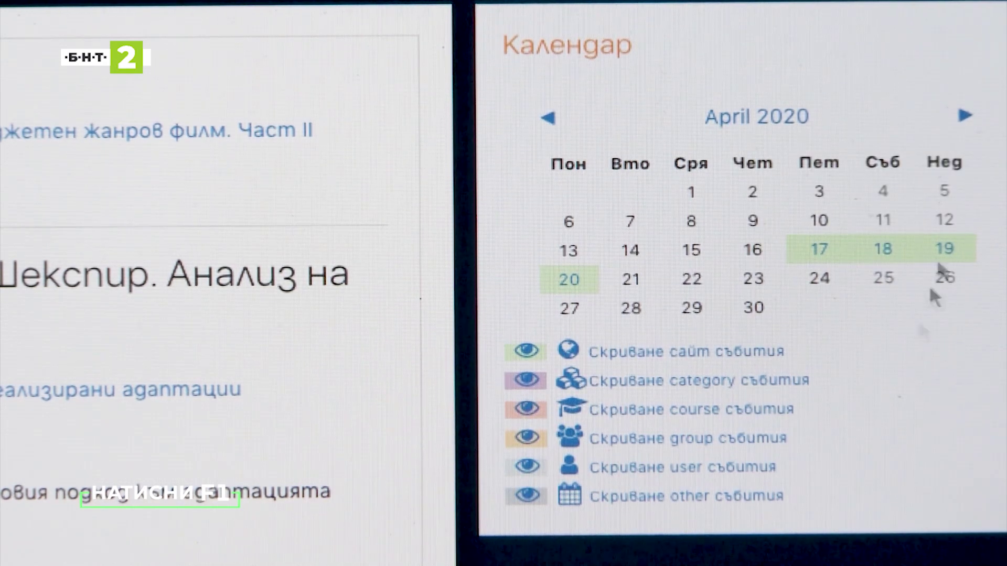
{"action": "left_click", "coordinate": [965, 112]}
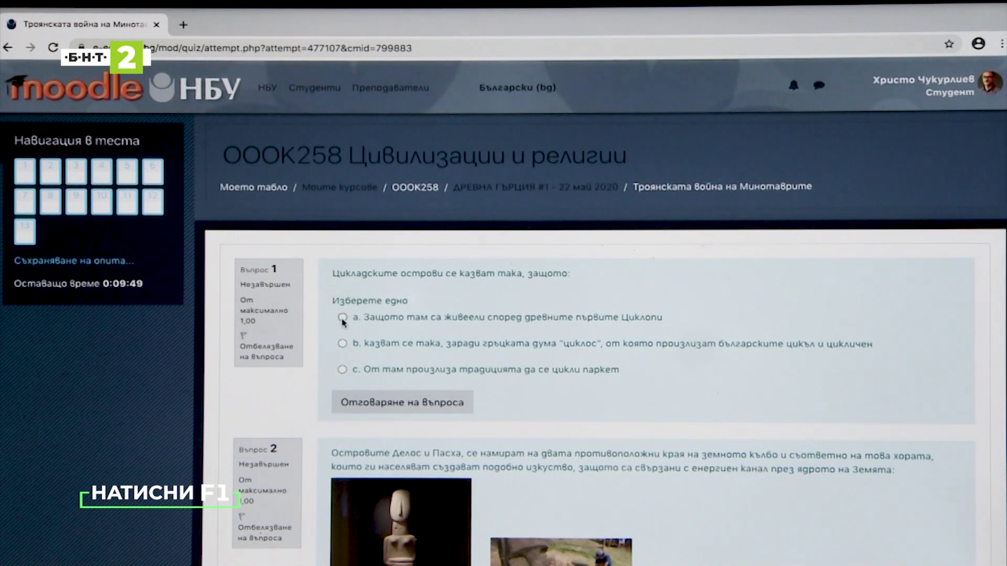
Answer question 1 of the quiz Троянската война на Минотаврите with option c, От там произлиза традицията да се цикли паркет.
{"action": "left_click", "coordinate": [343, 370]}
{"action": "scroll", "coordinate": [346, 375], "scroll_direction": "down", "scroll_amount": 5}
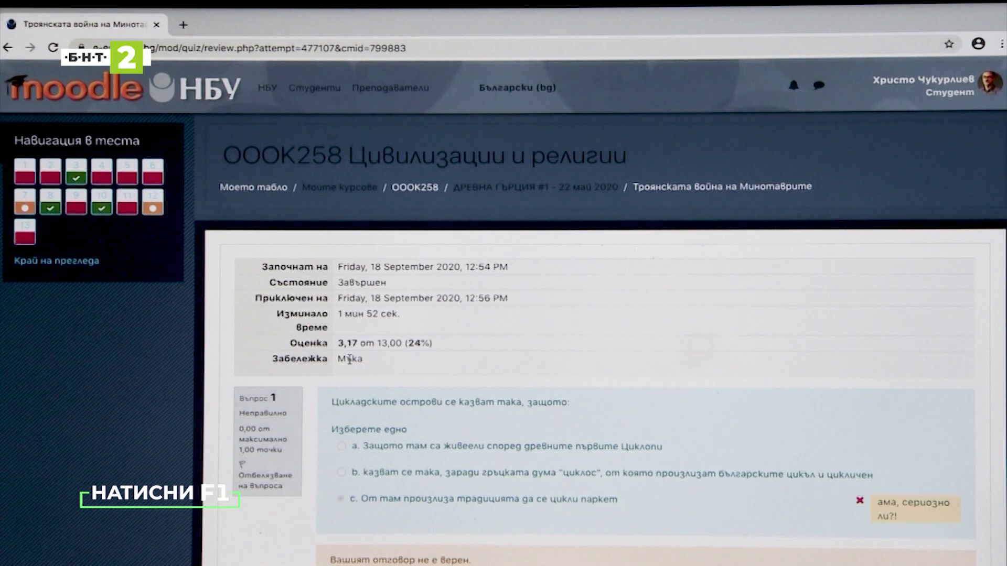
Review the finished quiz attempt's grade and the feedback on question 1.
{"action": "scroll", "coordinate": [349, 360], "scroll_direction": "down", "scroll_amount": 5}
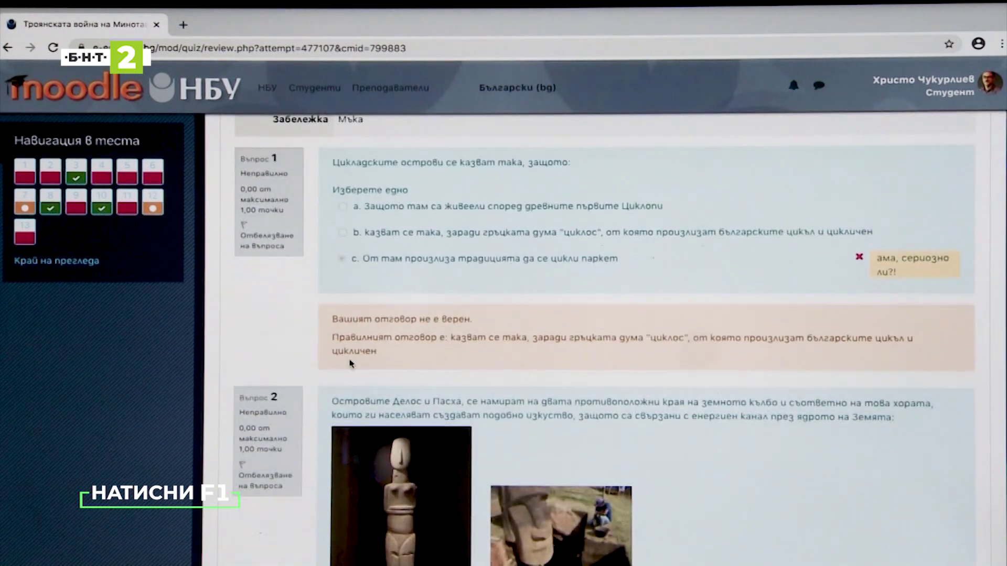
{"action": "scroll", "coordinate": [296, 322], "scroll_direction": "up", "scroll_amount": 1}
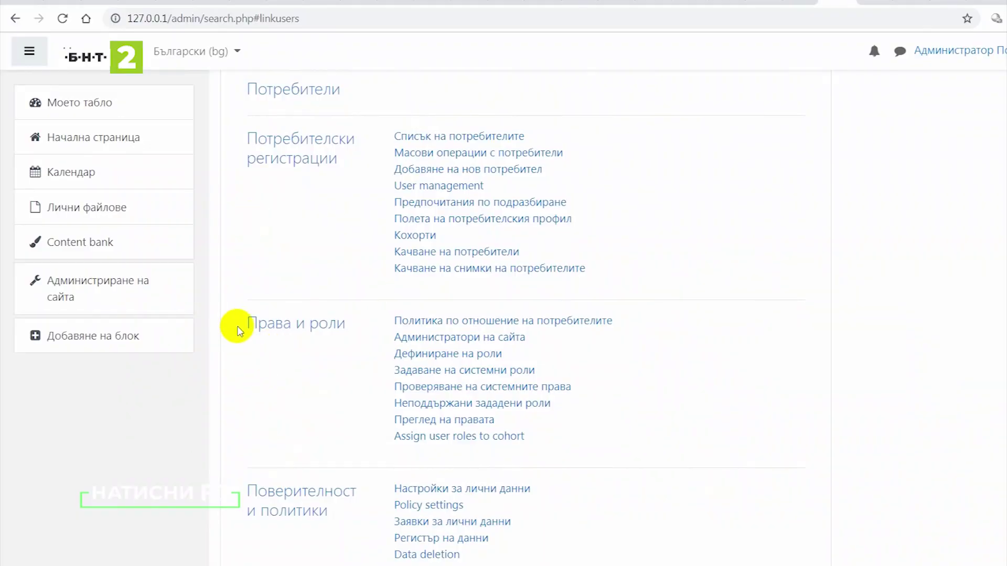
Open the Права и роли category from the Потребители section of the local site's administration in a new tab.
{"action": "left_click_drag", "start_coordinate": [239, 331], "coordinate": [345, 330]}
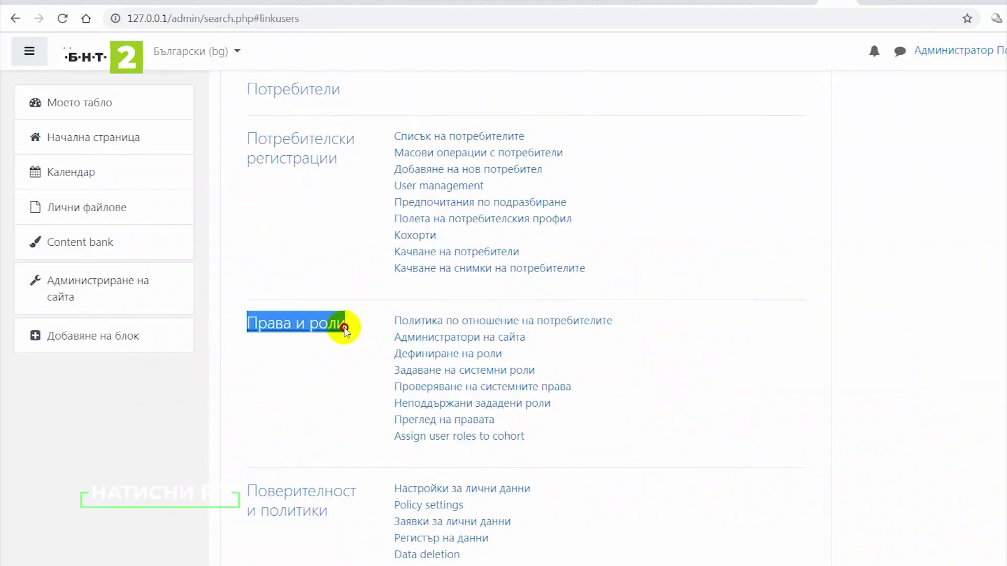
{"action": "right_click", "coordinate": [339, 330]}
{"action": "left_click", "coordinate": [477, 315]}
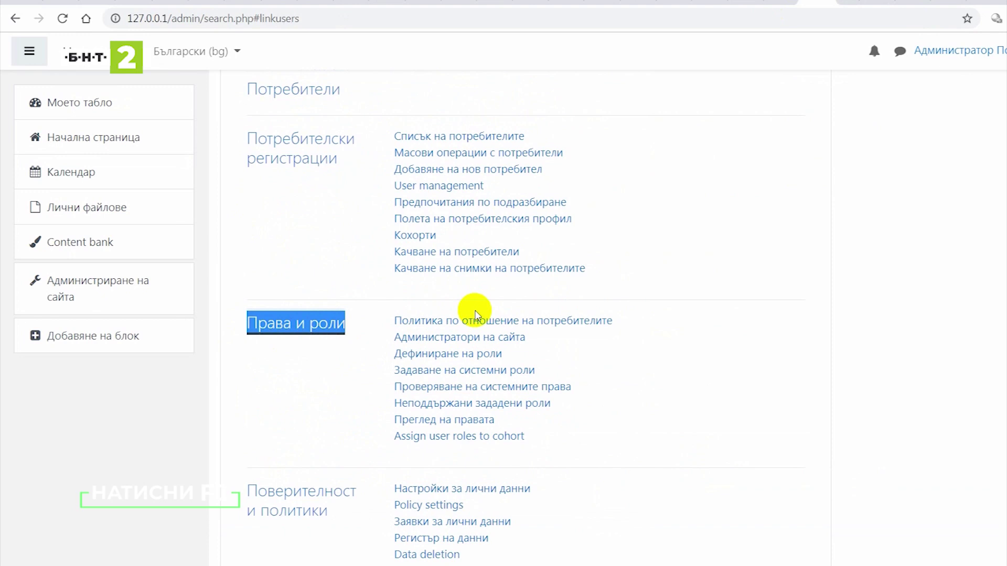
{"action": "key", "text": "Return"}
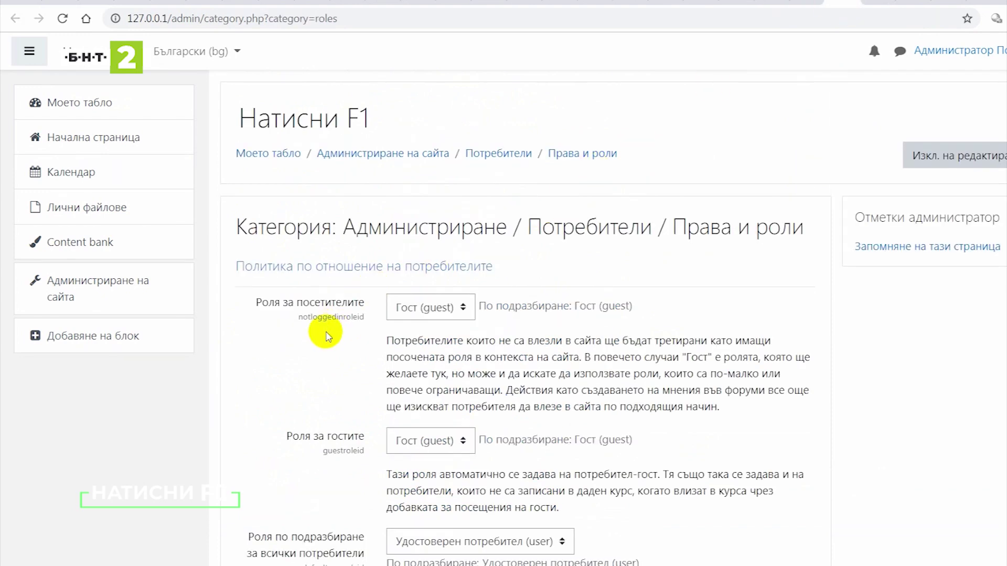
Look through the Политика по отношение на потребителите settings, from the guest and default roles to the name formats and Gravatar options.
{"action": "scroll", "coordinate": [324, 335], "scroll_direction": "down", "scroll_amount": 1}
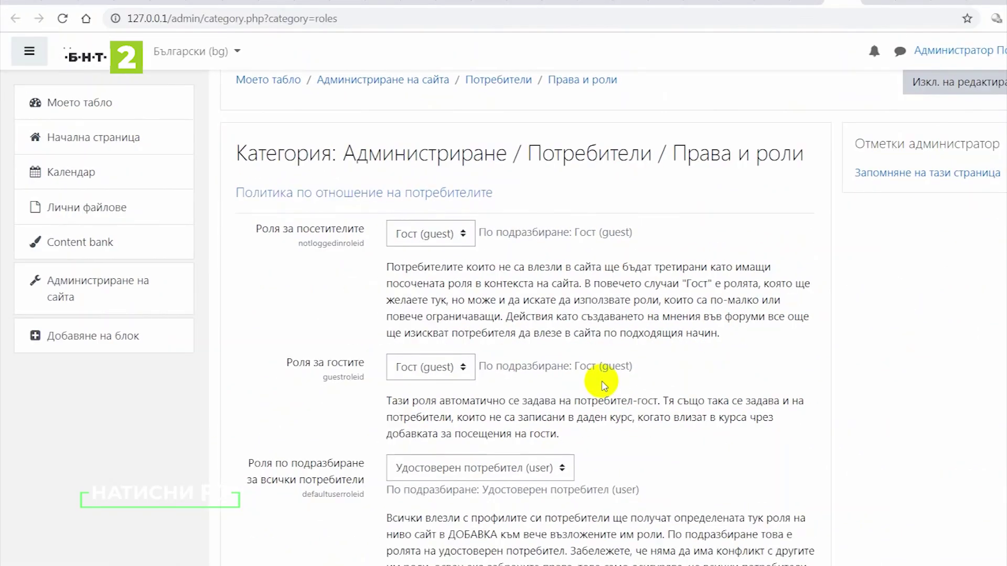
{"action": "scroll", "coordinate": [694, 435], "scroll_direction": "down", "scroll_amount": 5}
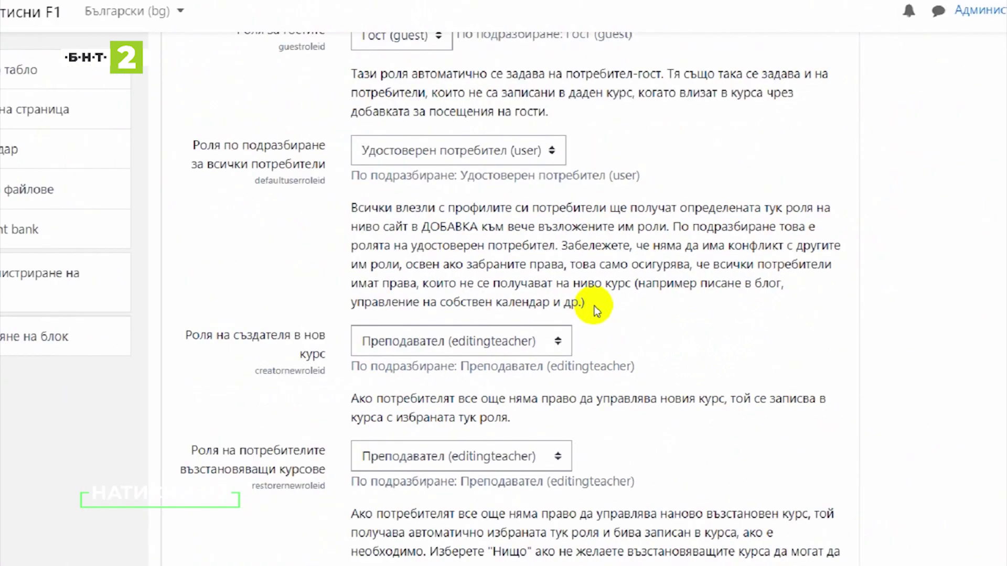
{"action": "scroll", "coordinate": [570, 294], "scroll_direction": "down", "scroll_amount": 6}
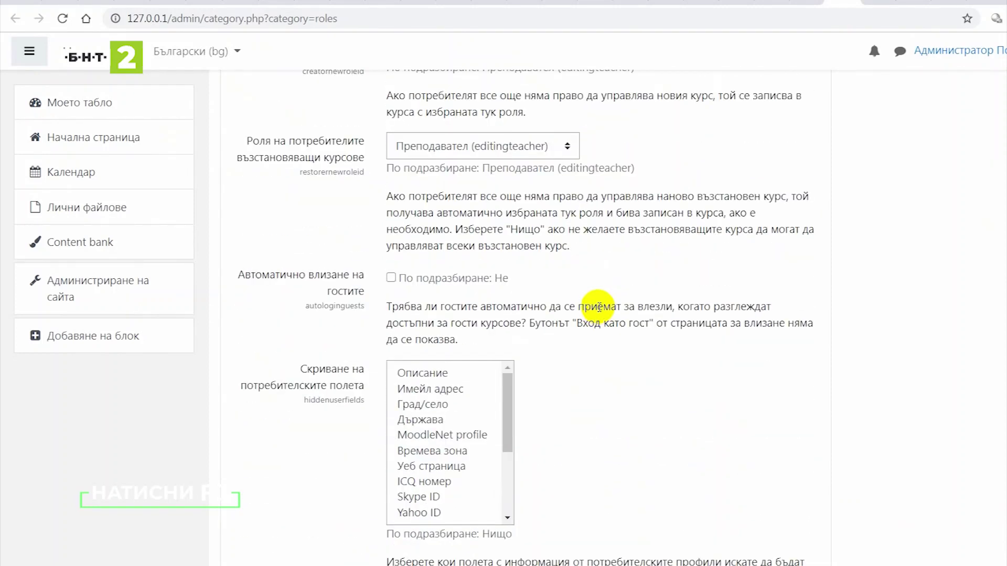
{"action": "scroll", "coordinate": [598, 308], "scroll_direction": "down", "scroll_amount": 8}
{"action": "scroll", "coordinate": [598, 309], "scroll_direction": "down", "scroll_amount": 5}
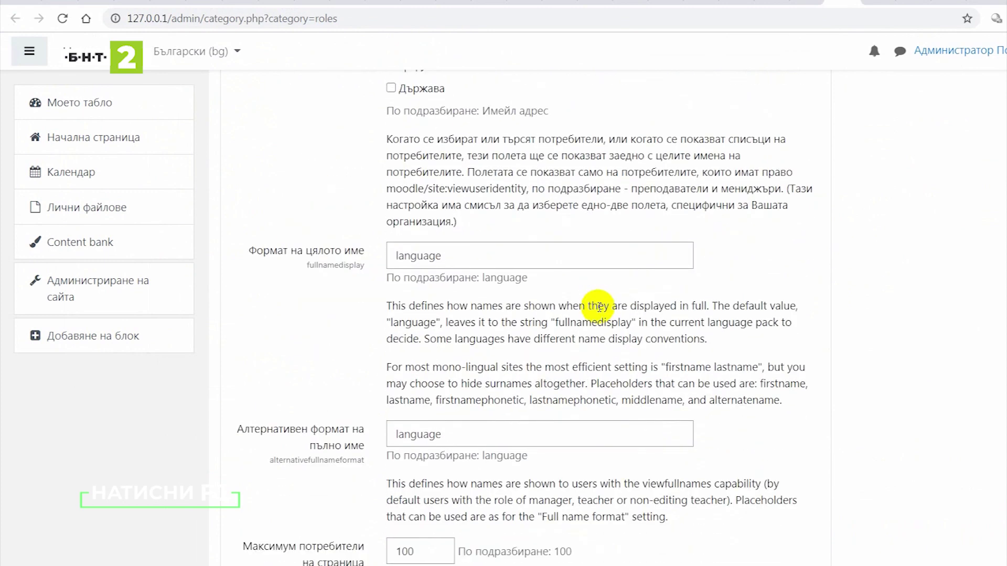
{"action": "scroll", "coordinate": [568, 326], "scroll_direction": "down", "scroll_amount": 7}
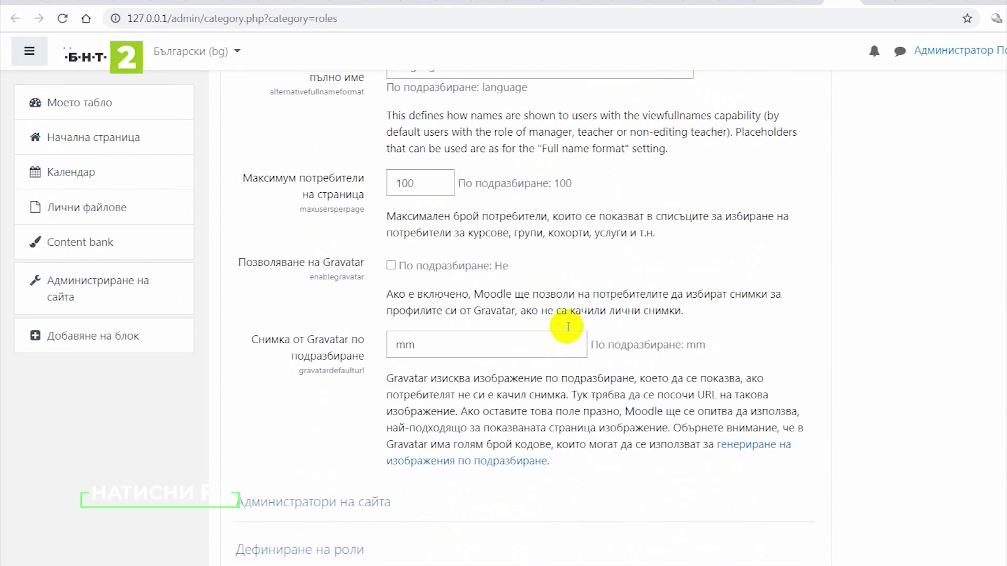
Open Дефиниране на роли and review the list of roles with their descriptions and short names.
{"action": "scroll", "coordinate": [568, 329], "scroll_direction": "down", "scroll_amount": 4}
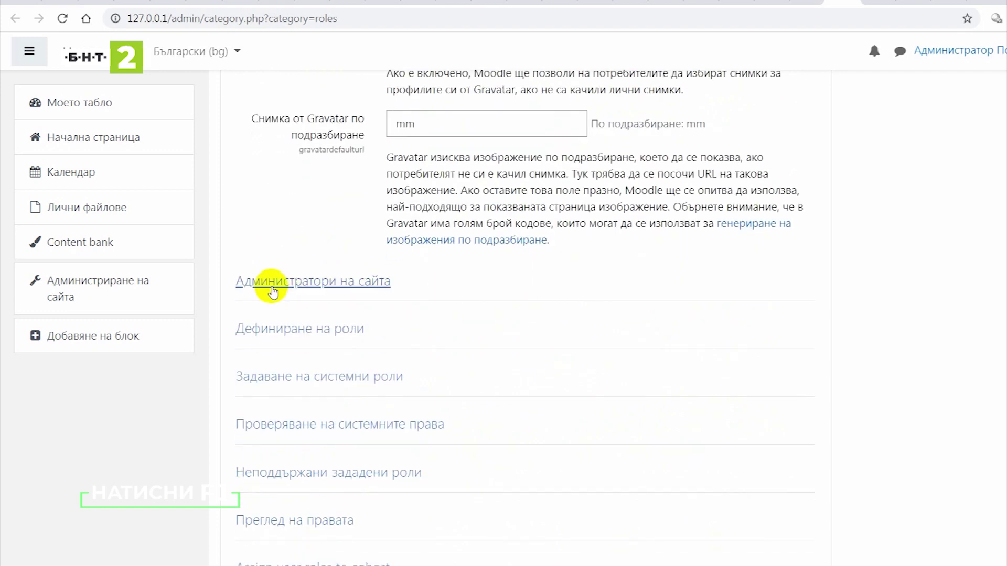
{"action": "left_click", "coordinate": [273, 331]}
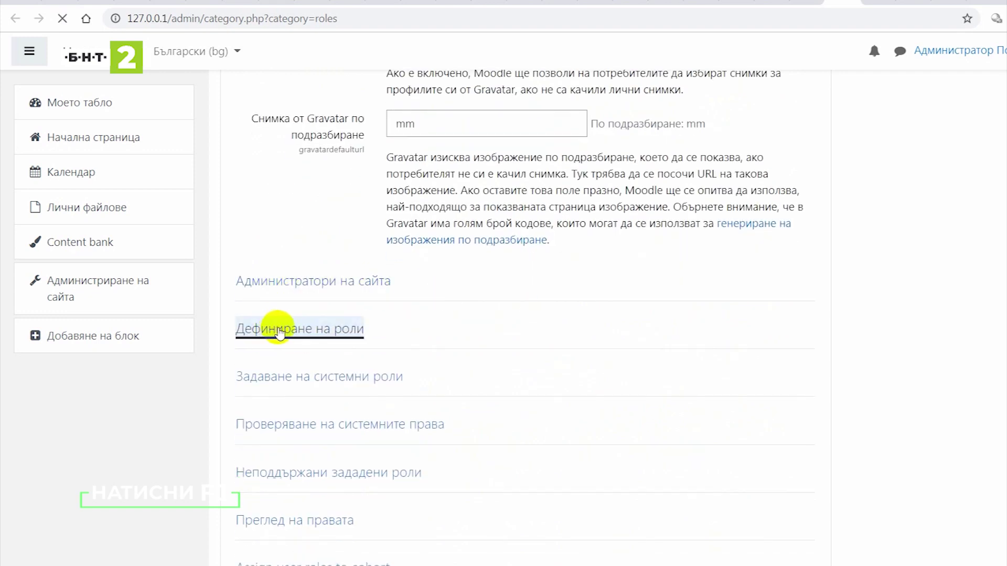
{"action": "scroll", "coordinate": [488, 331], "scroll_direction": "down", "scroll_amount": 3}
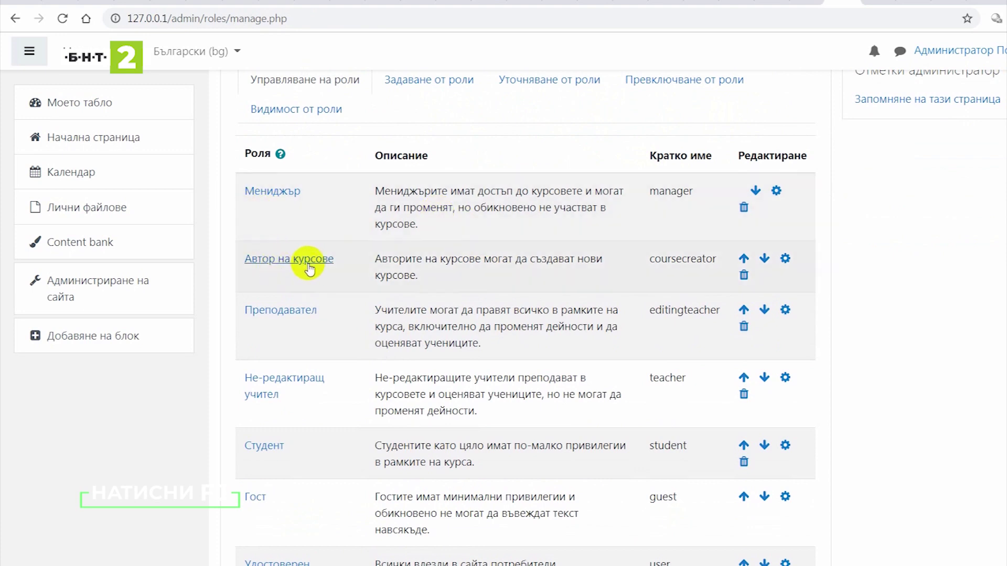
{"action": "scroll", "coordinate": [283, 312], "scroll_direction": "down", "scroll_amount": 1}
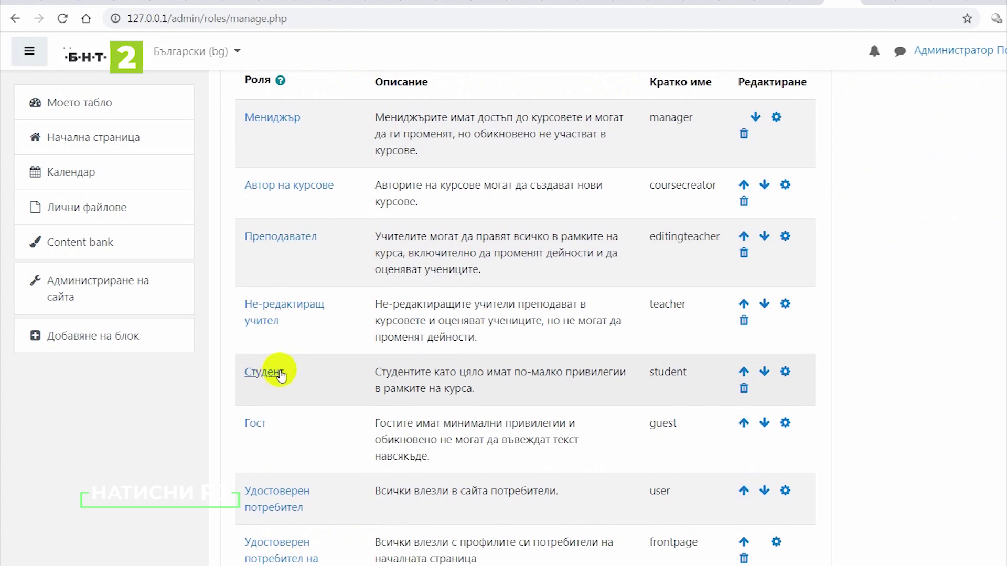
Open the Гост role for editing and look through its archetype, context types, role assignment lists and individual permissions.
{"action": "scroll", "coordinate": [282, 373], "scroll_direction": "down", "scroll_amount": 1}
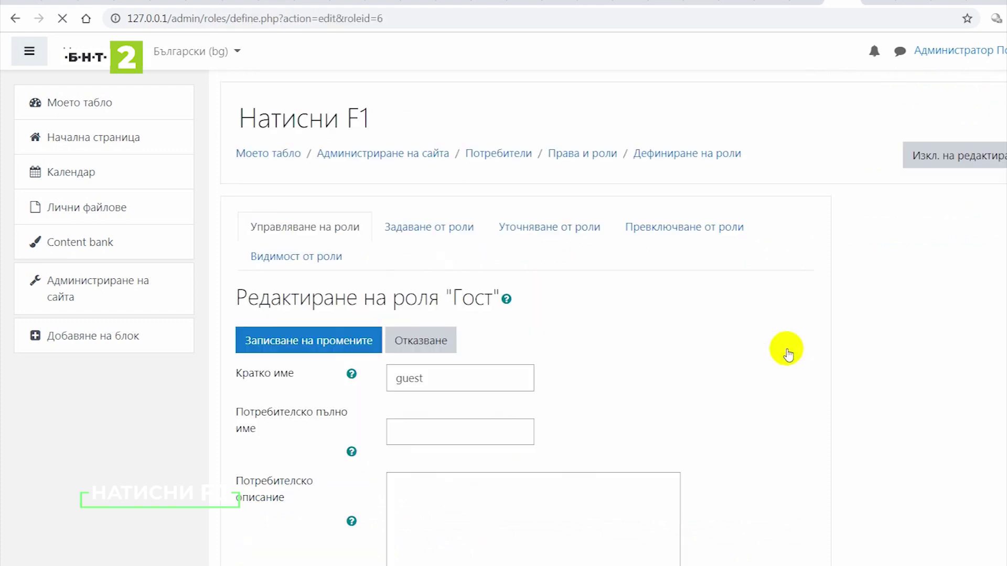
{"action": "scroll", "coordinate": [643, 315], "scroll_direction": "down", "scroll_amount": 3}
{"action": "scroll", "coordinate": [345, 280], "scroll_direction": "down", "scroll_amount": 3}
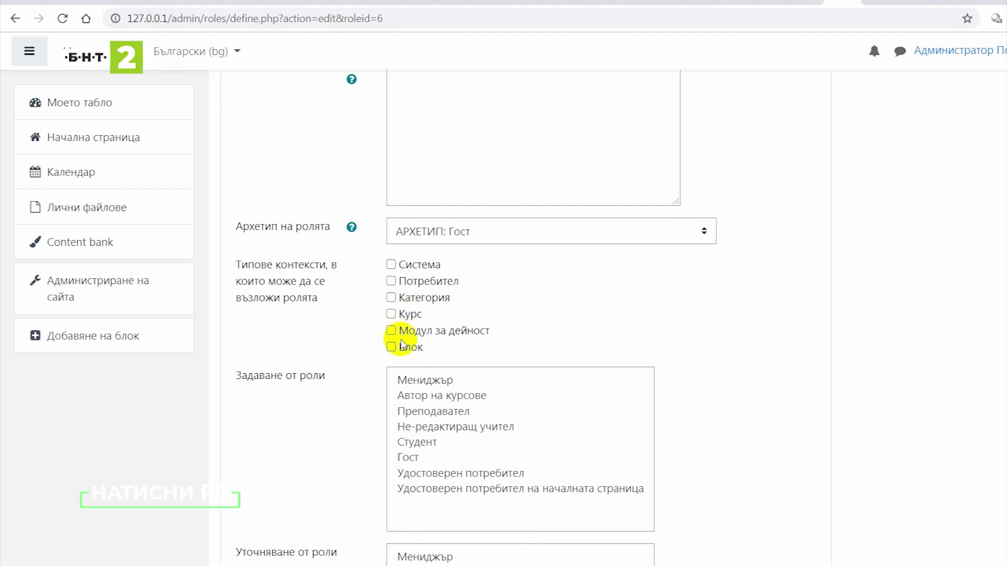
{"action": "scroll", "coordinate": [346, 350], "scroll_direction": "down", "scroll_amount": 3}
{"action": "scroll", "coordinate": [346, 349], "scroll_direction": "down", "scroll_amount": 6}
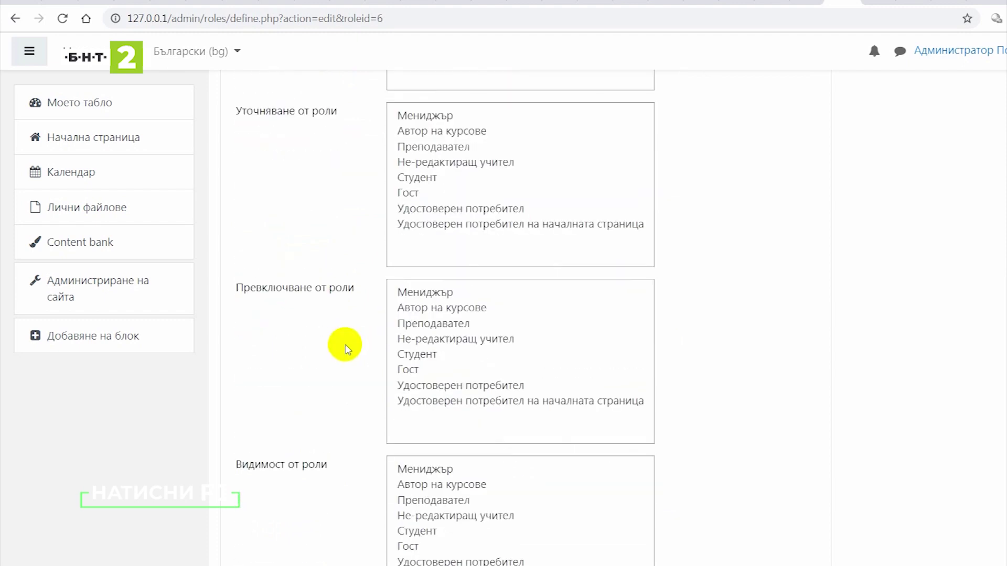
{"action": "scroll", "coordinate": [345, 349], "scroll_direction": "down", "scroll_amount": 2}
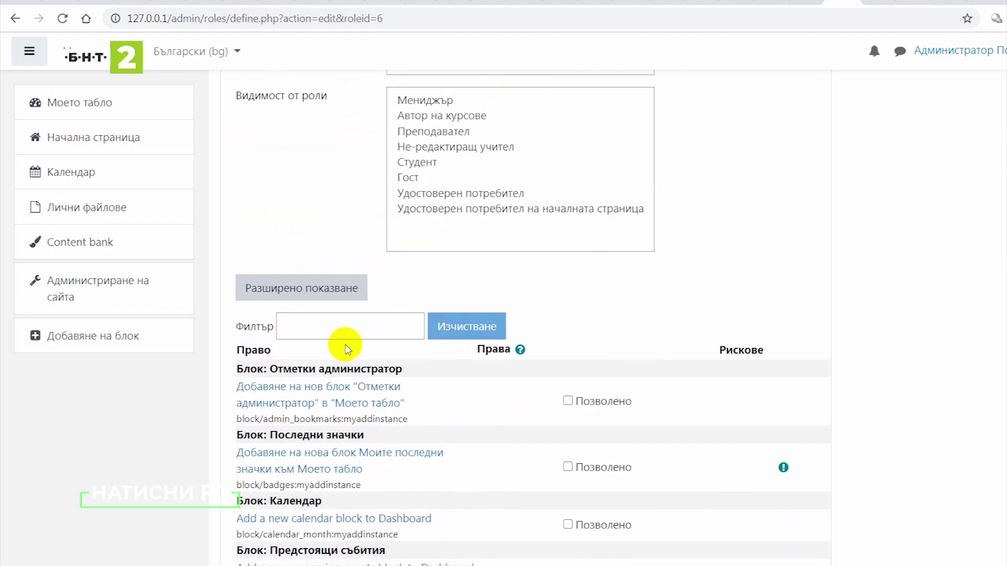
{"action": "scroll", "coordinate": [540, 388], "scroll_direction": "down", "scroll_amount": 2}
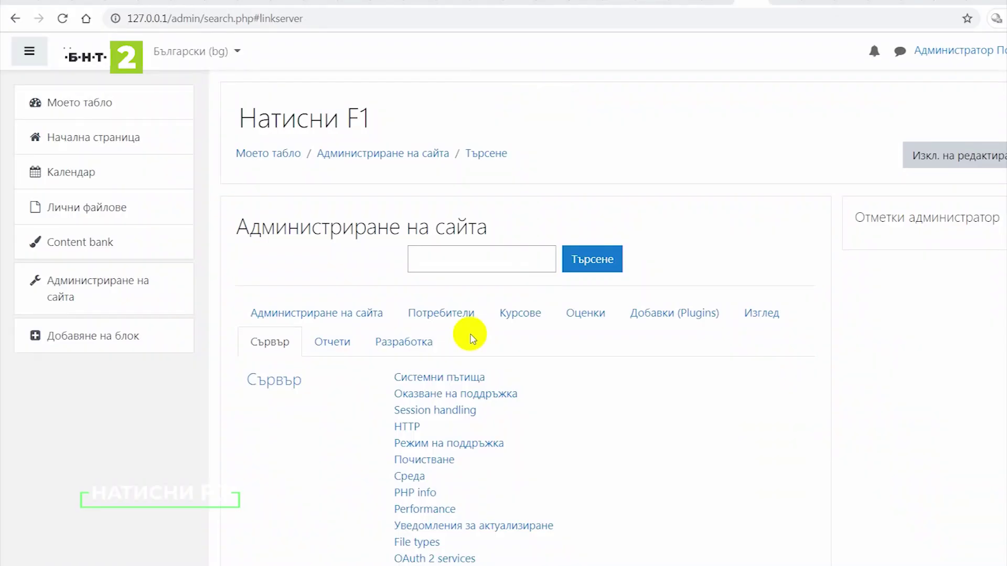
Open the Журнали report from the Отчети section of the site administration in a new tab.
{"action": "scroll", "coordinate": [360, 386], "scroll_direction": "down", "scroll_amount": 3}
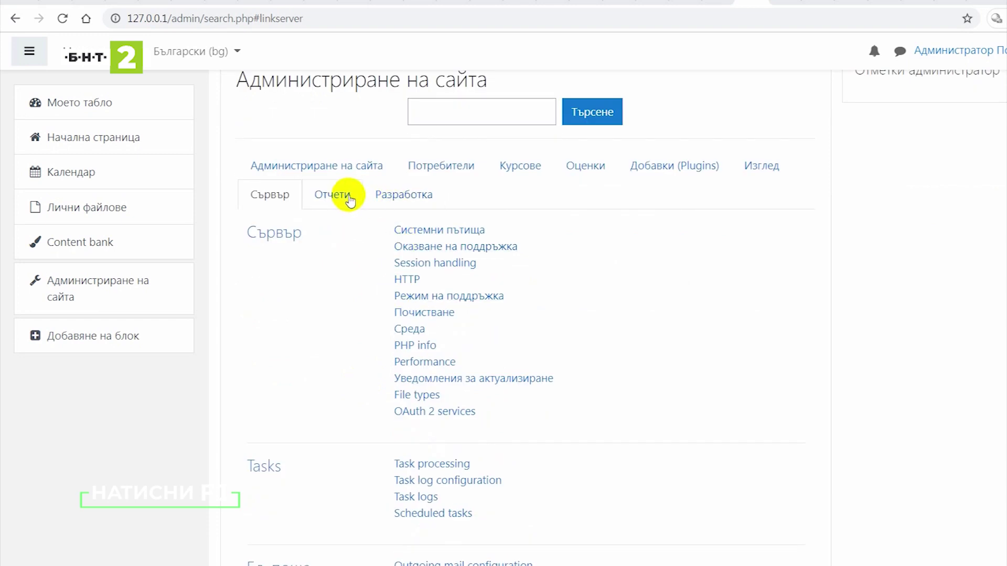
{"action": "left_click", "coordinate": [348, 200]}
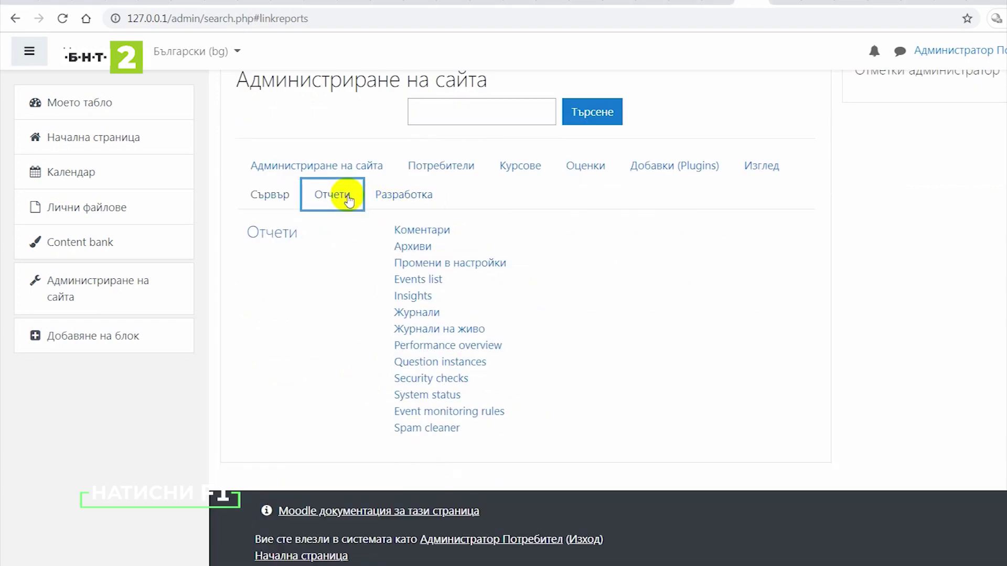
{"action": "right_click", "coordinate": [429, 319]}
{"action": "left_click", "coordinate": [472, 325]}
{"action": "key", "text": "ctrl+Tab"}
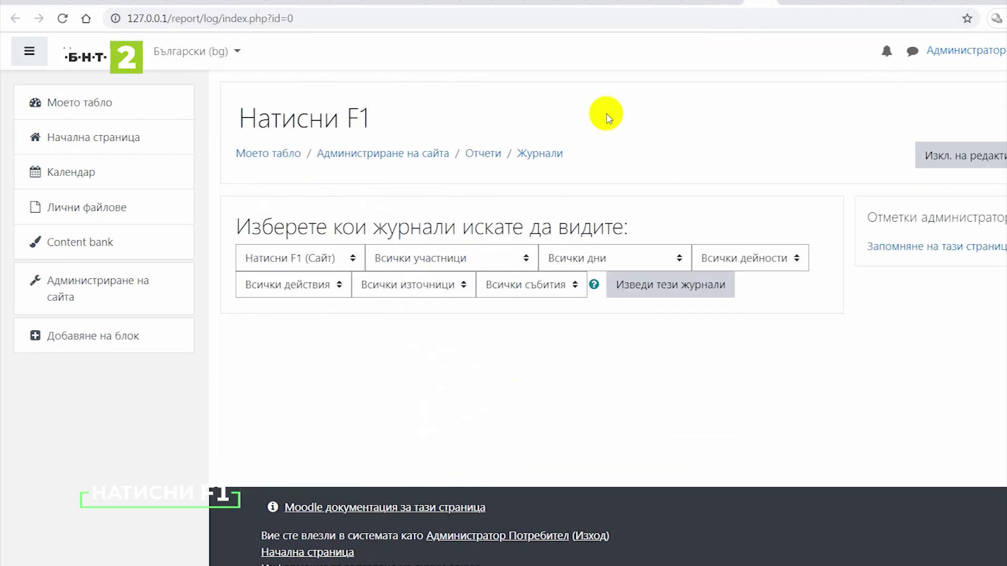
Display the site logs for all participants, days and activities, and examine the description of the first entry.
{"action": "left_click", "coordinate": [647, 285]}
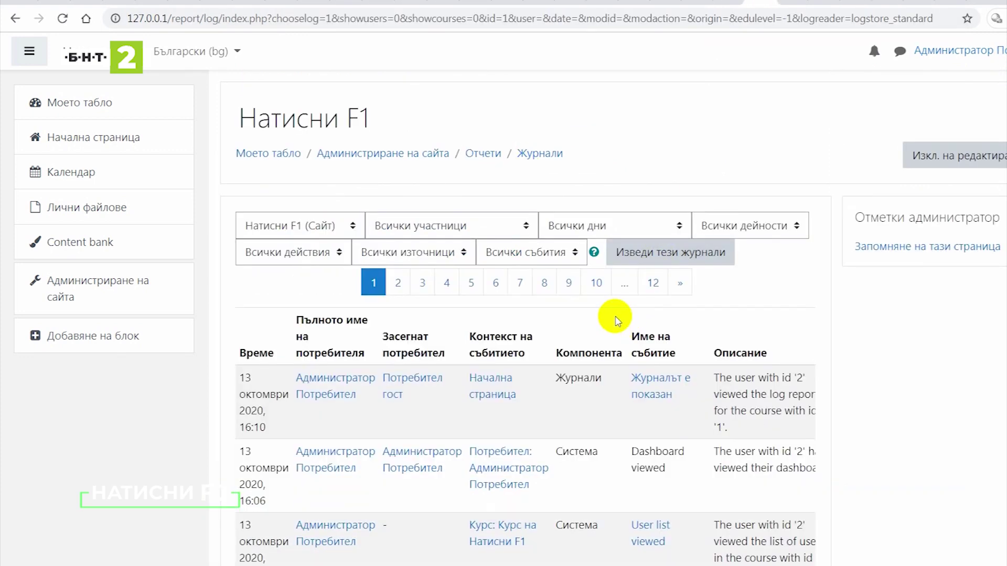
{"action": "scroll", "coordinate": [892, 325], "scroll_direction": "down", "scroll_amount": 3}
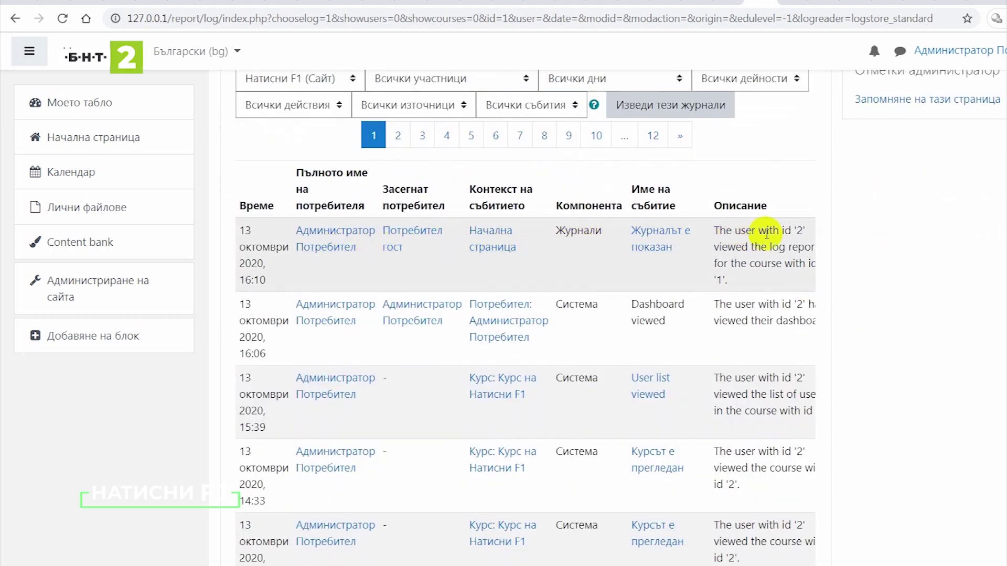
{"action": "left_click_drag", "start_coordinate": [715, 230], "coordinate": [730, 283]}
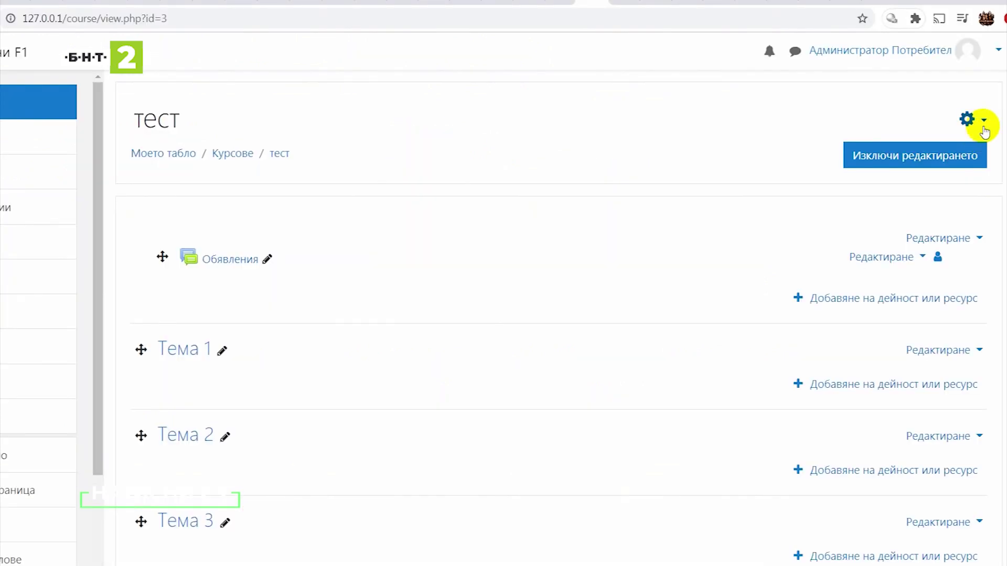
Reset the тест course using its Нулиране function.
{"action": "left_click", "coordinate": [983, 120]}
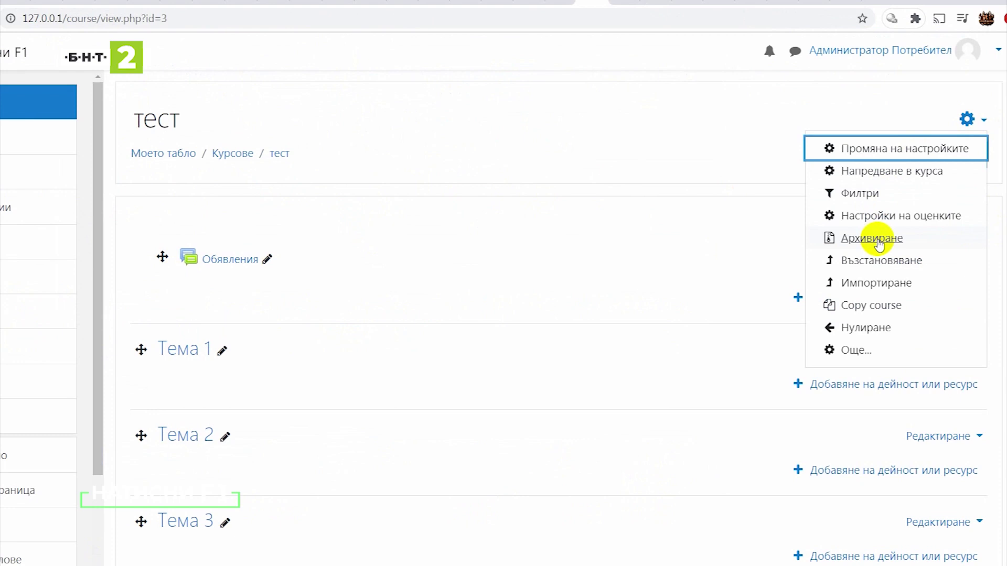
{"action": "left_click", "coordinate": [870, 328]}
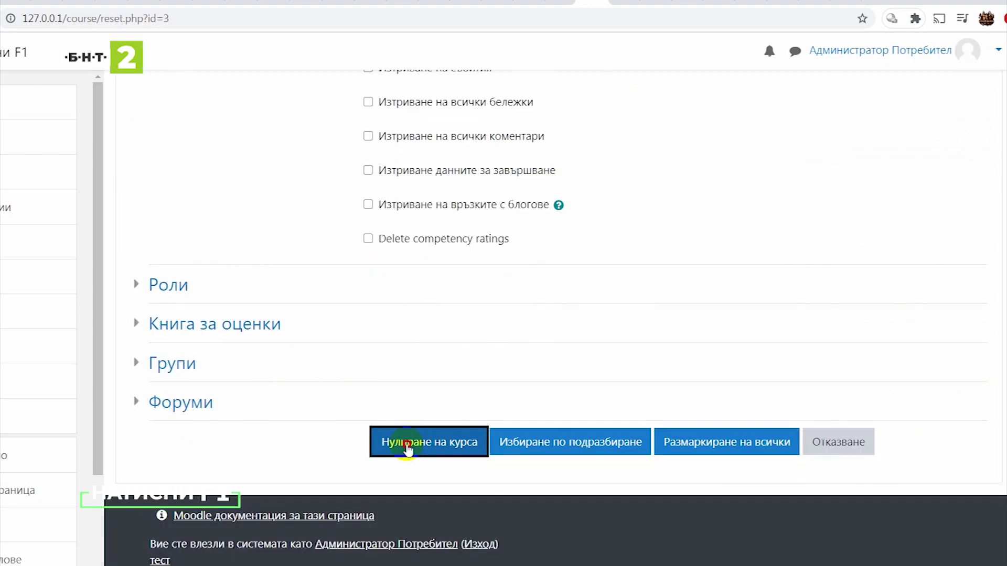
{"action": "left_click", "coordinate": [402, 442]}
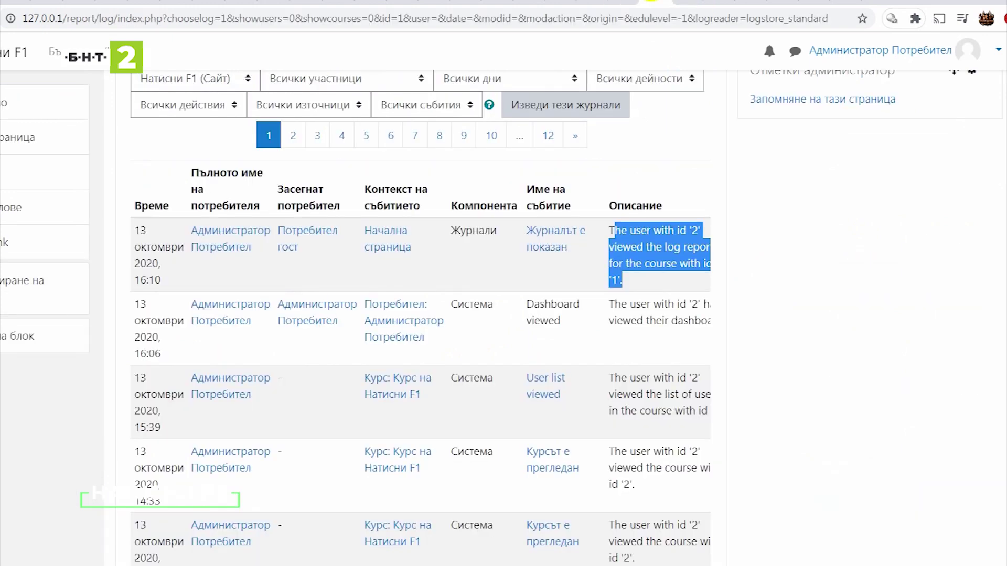
Retrieve the site logs again and examine the newest entries about the reset of the тест course.
{"action": "scroll", "coordinate": [724, 225], "scroll_direction": "up", "scroll_amount": 3}
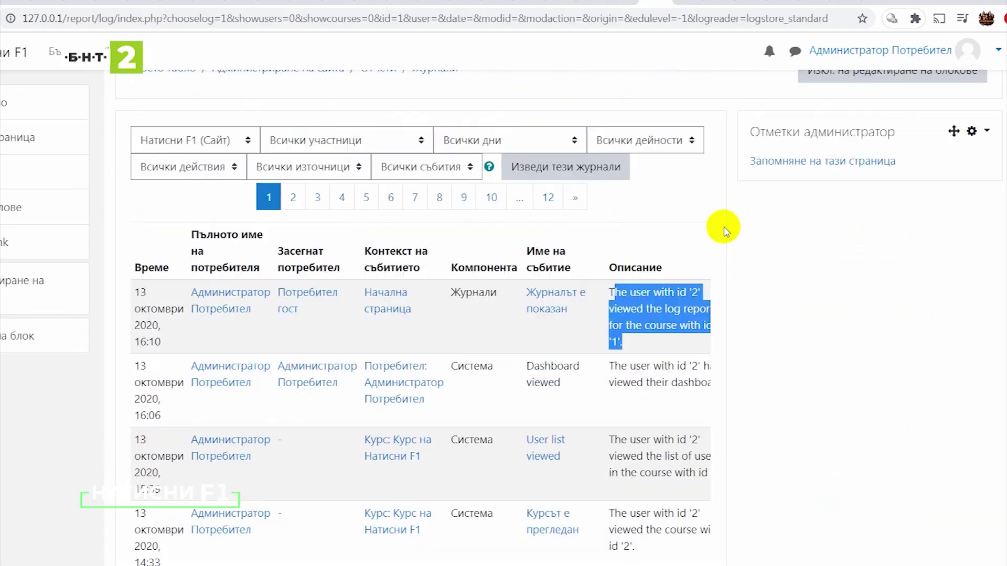
{"action": "left_click", "coordinate": [560, 254]}
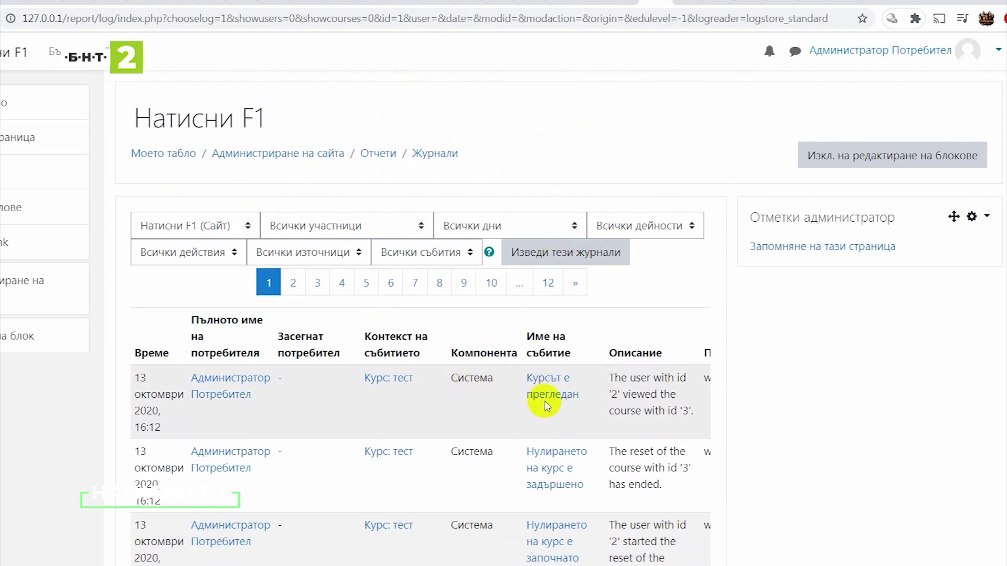
{"action": "scroll", "coordinate": [547, 401], "scroll_direction": "down", "scroll_amount": 2}
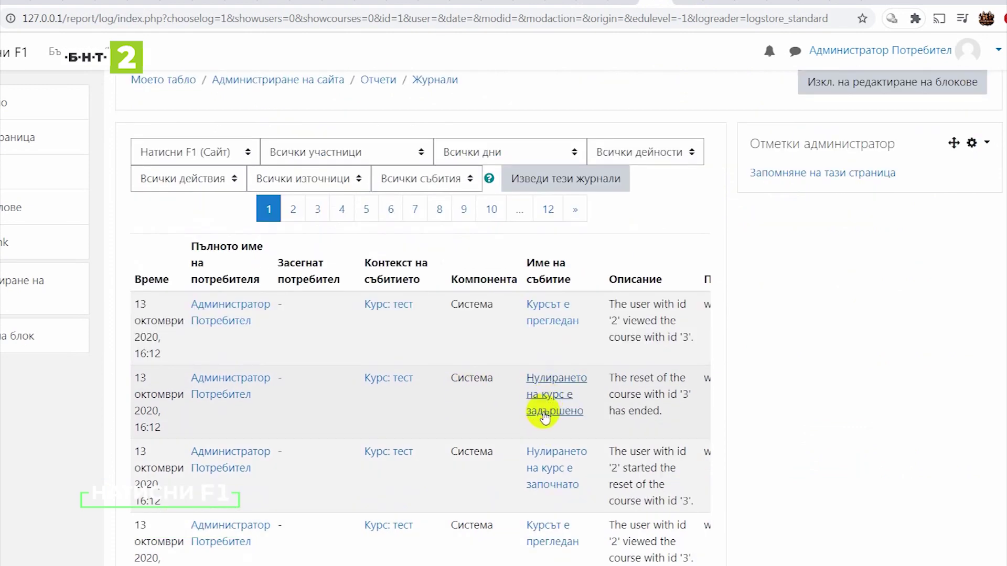